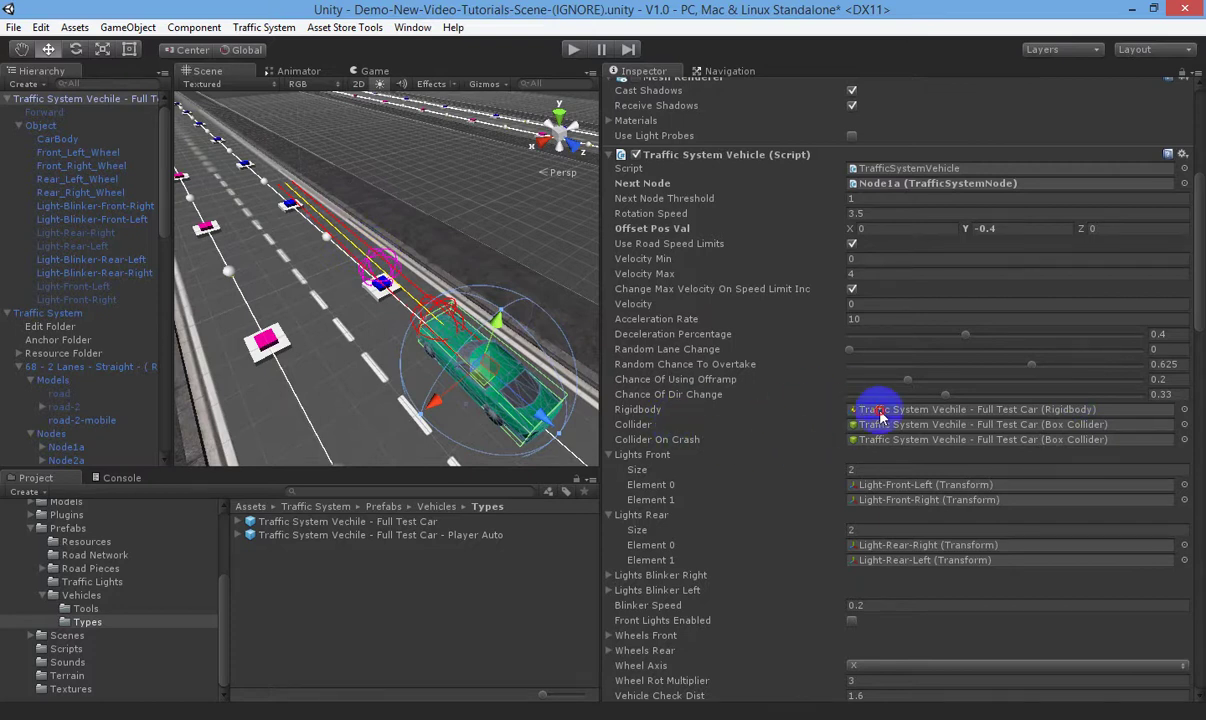
# Step: Ping the Lights Front entries to locate the front left and front right headlight objects
pyautogui.scroll(-10, 721, 409)
pyautogui.scroll(-5, 754, 418)
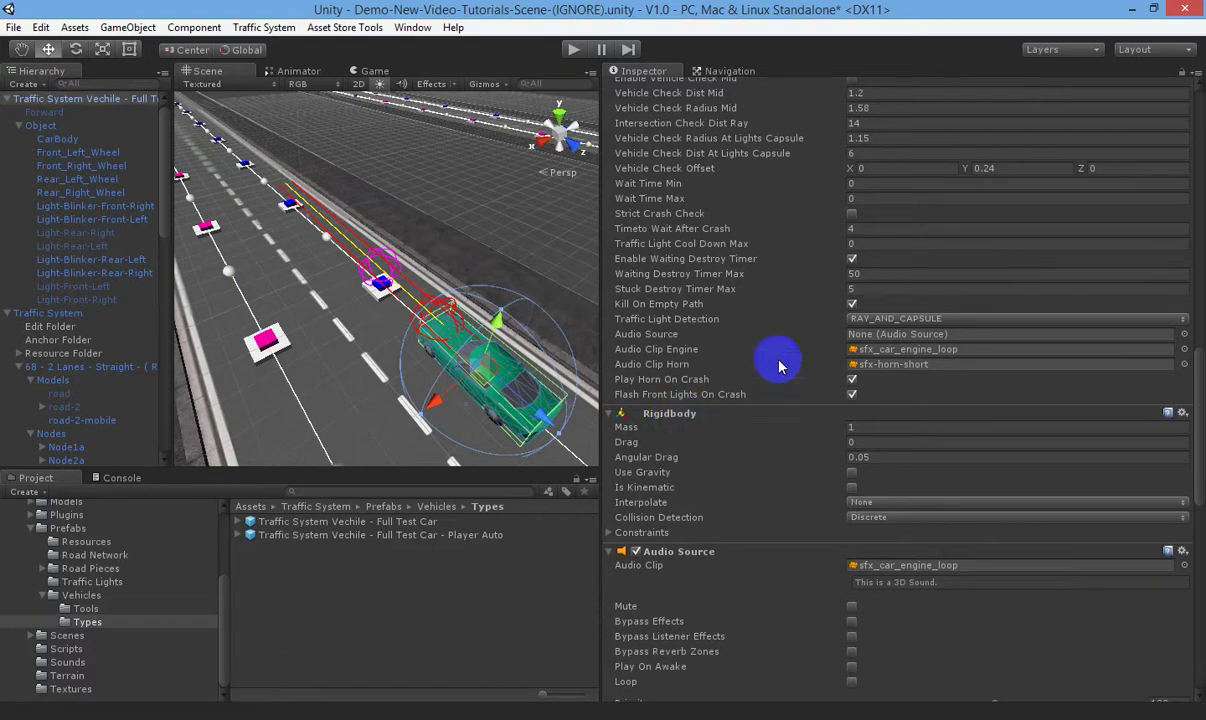
pyautogui.scroll(10, 815, 358)
pyautogui.scroll(5, 888, 200)
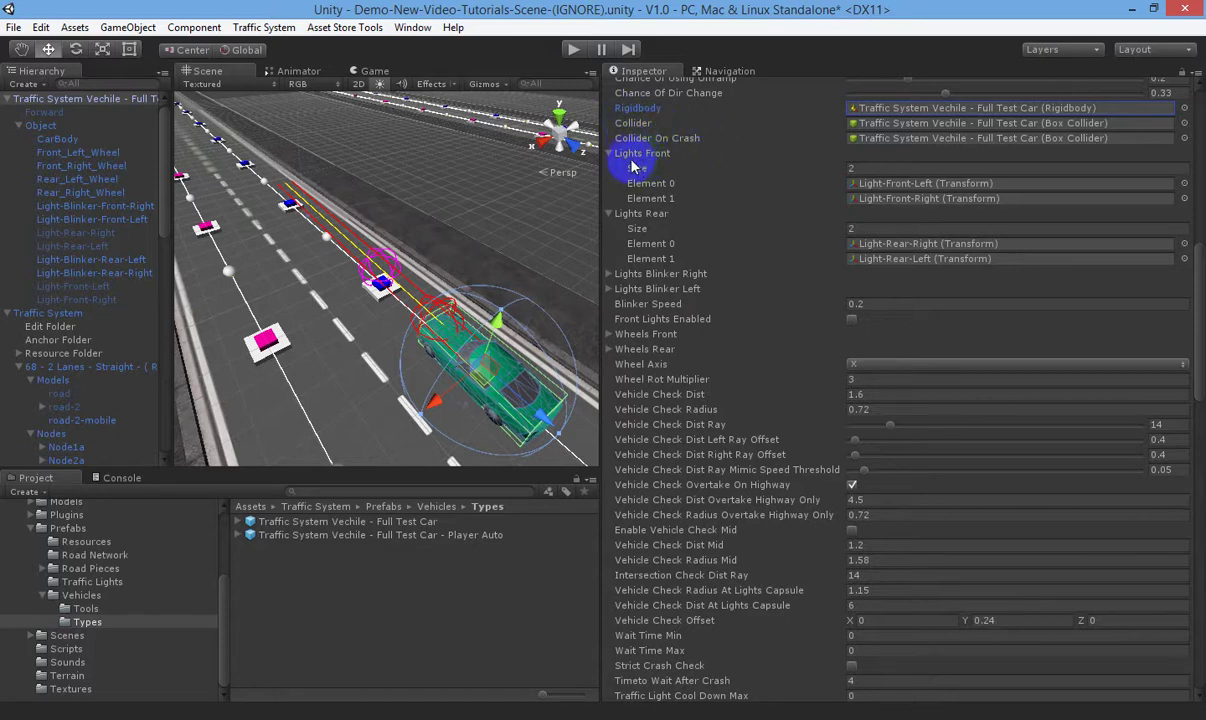
pyautogui.click(890, 185)
pyautogui.click(897, 200)
# Step: Select Light-Front-Right, frame it with F, and view it from low and wider angles
pyautogui.click(74, 299)
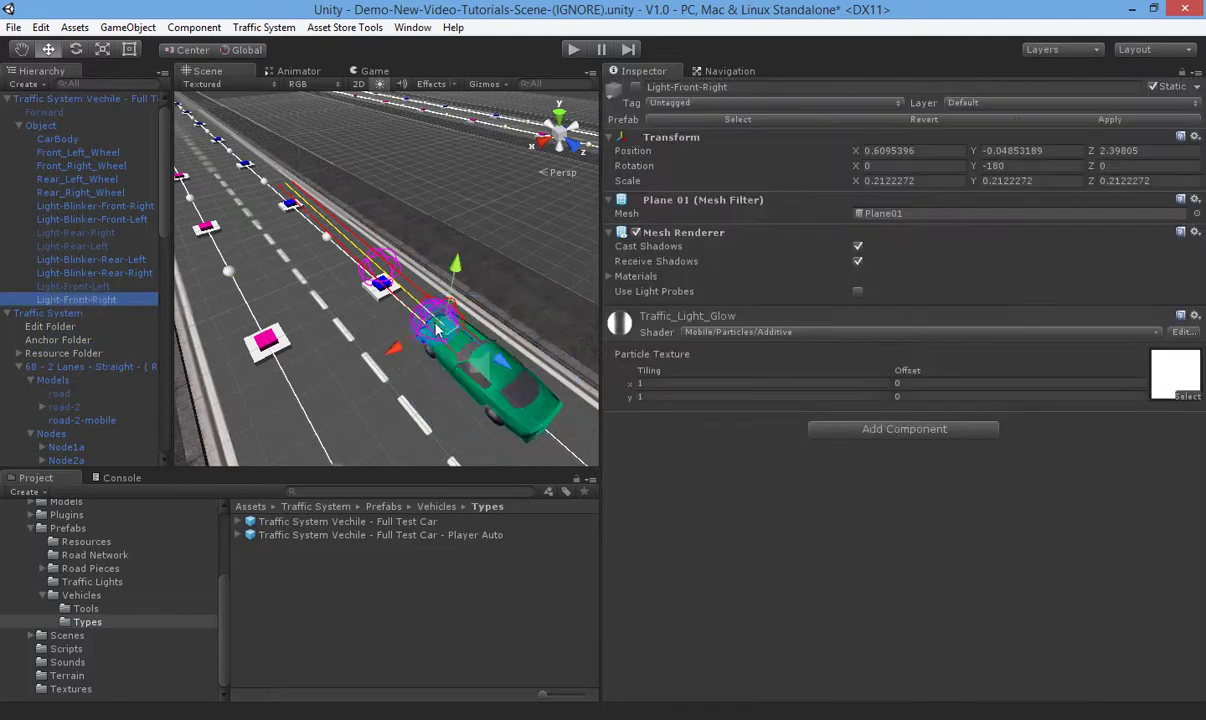
pyautogui.press('f')
pyautogui.keyDown('alt'); pyautogui.moveTo(430, 336); pyautogui.dragTo(560, 245); pyautogui.keyUp('alt')
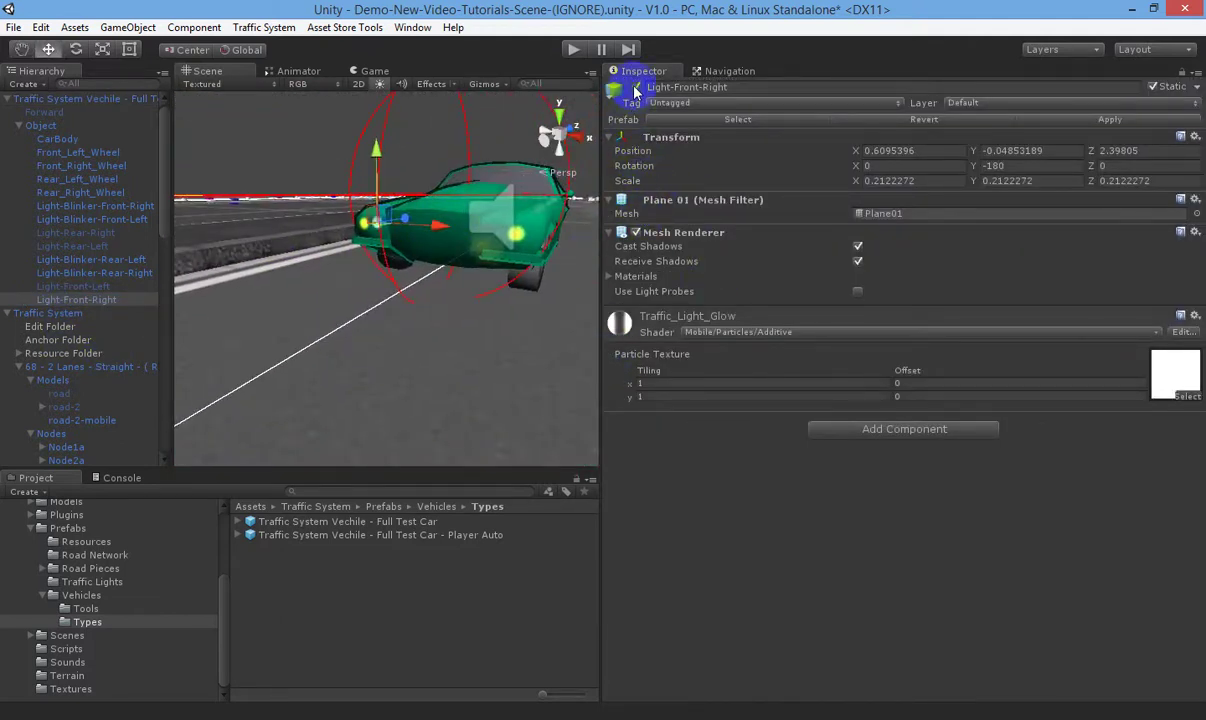
pyautogui.keyDown('alt'); pyautogui.moveTo(430, 300); pyautogui.dragTo(199, 250); pyautogui.keyUp('alt')
# Step: Reselect the Full Test Car root to show its vehicle script and front lights
pyautogui.click(60, 85)
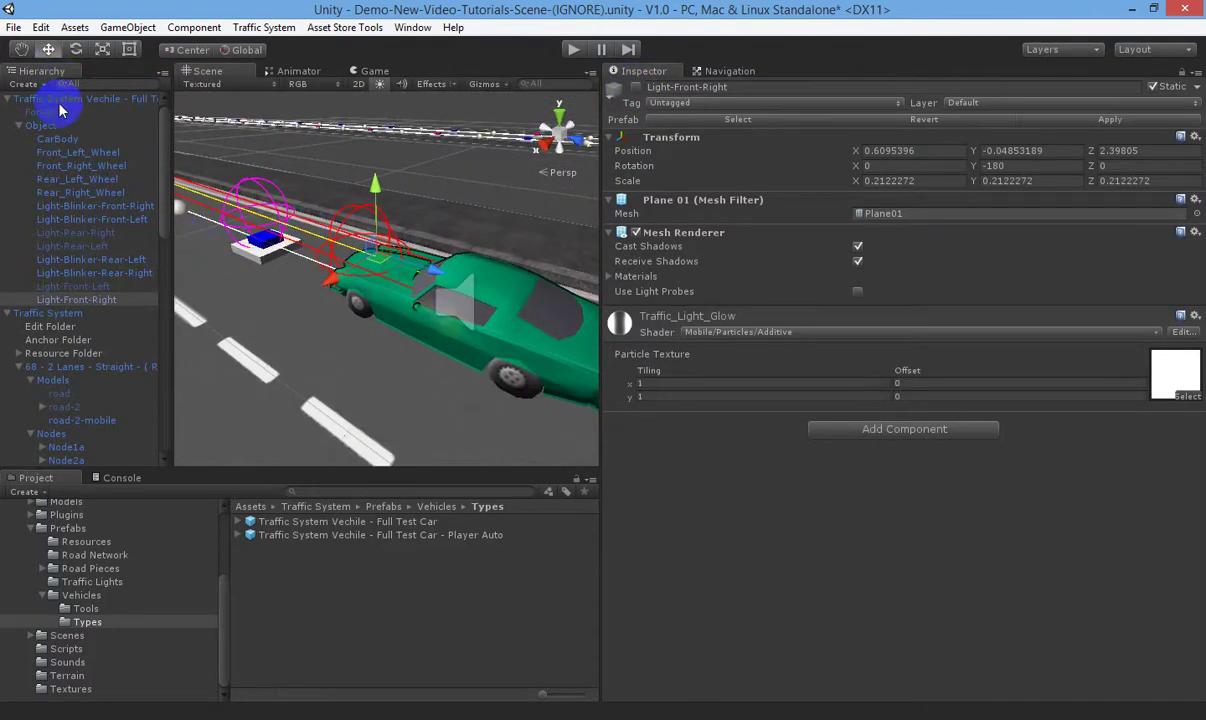
pyautogui.click(59, 102)
pyautogui.scroll(-15, 888, 455)
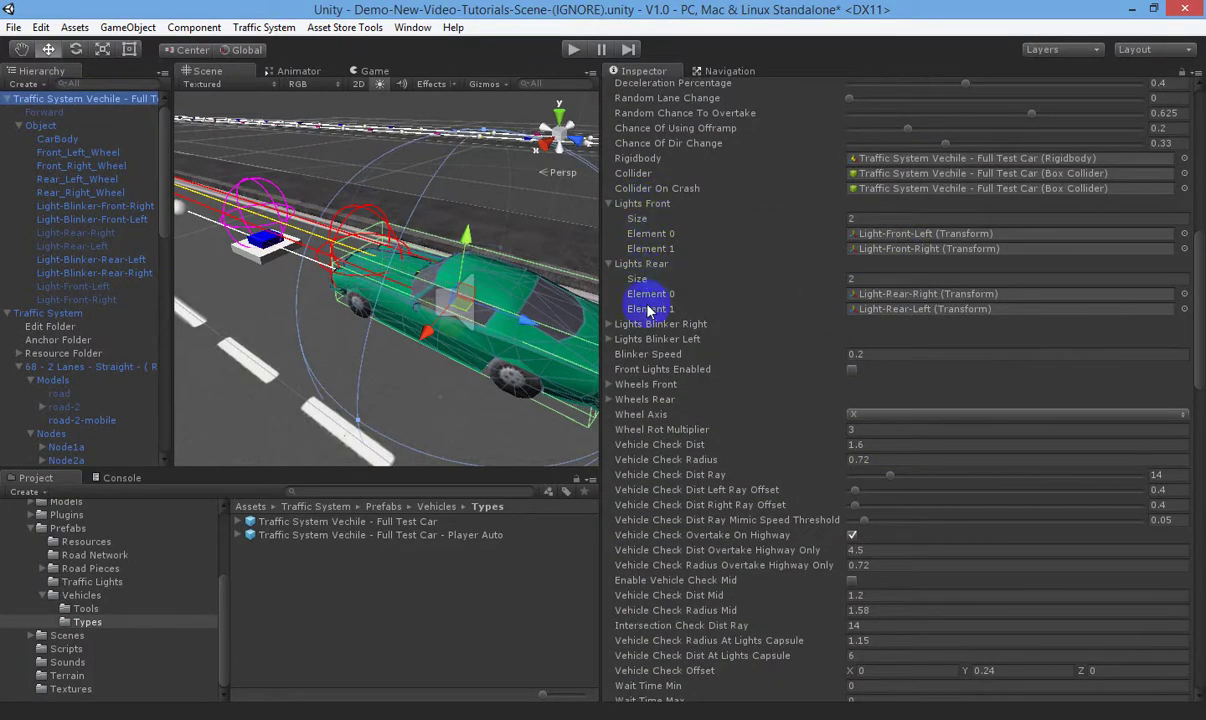
# Step: Review the right and left blinker lists and the front wheels, checking Front_Left_Wheel
pyautogui.click(612, 324)
pyautogui.click(612, 384)
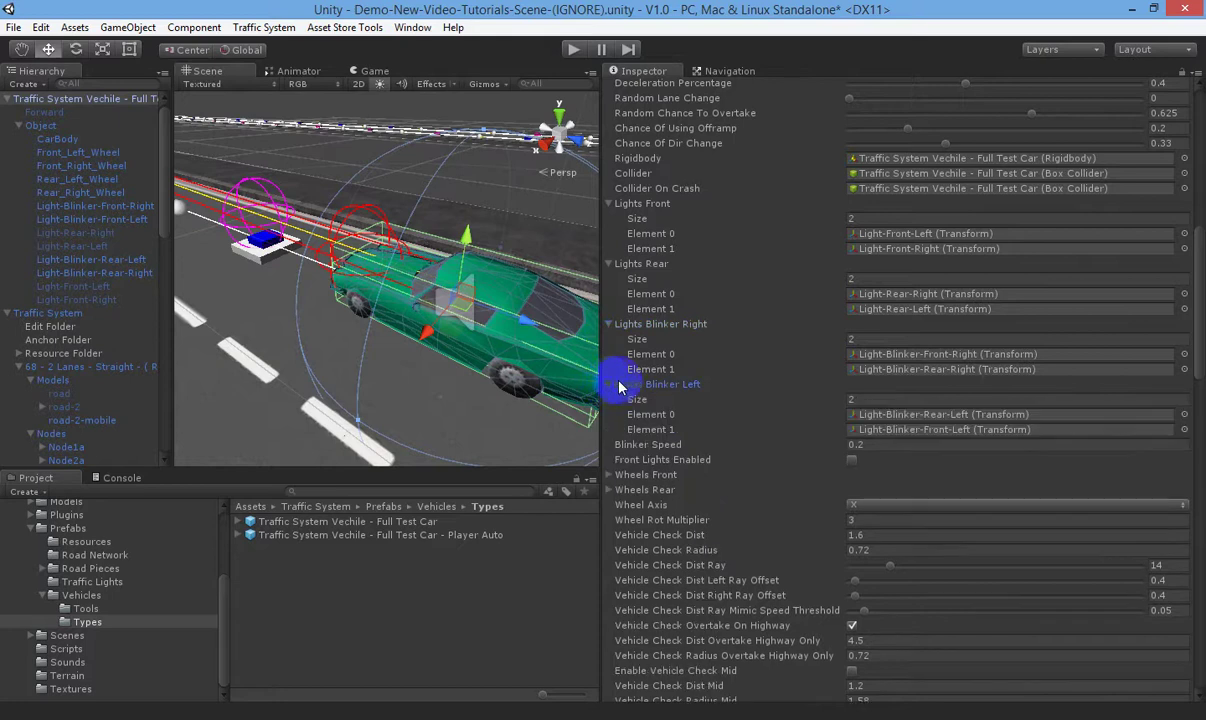
pyautogui.scroll(-3, 685, 393)
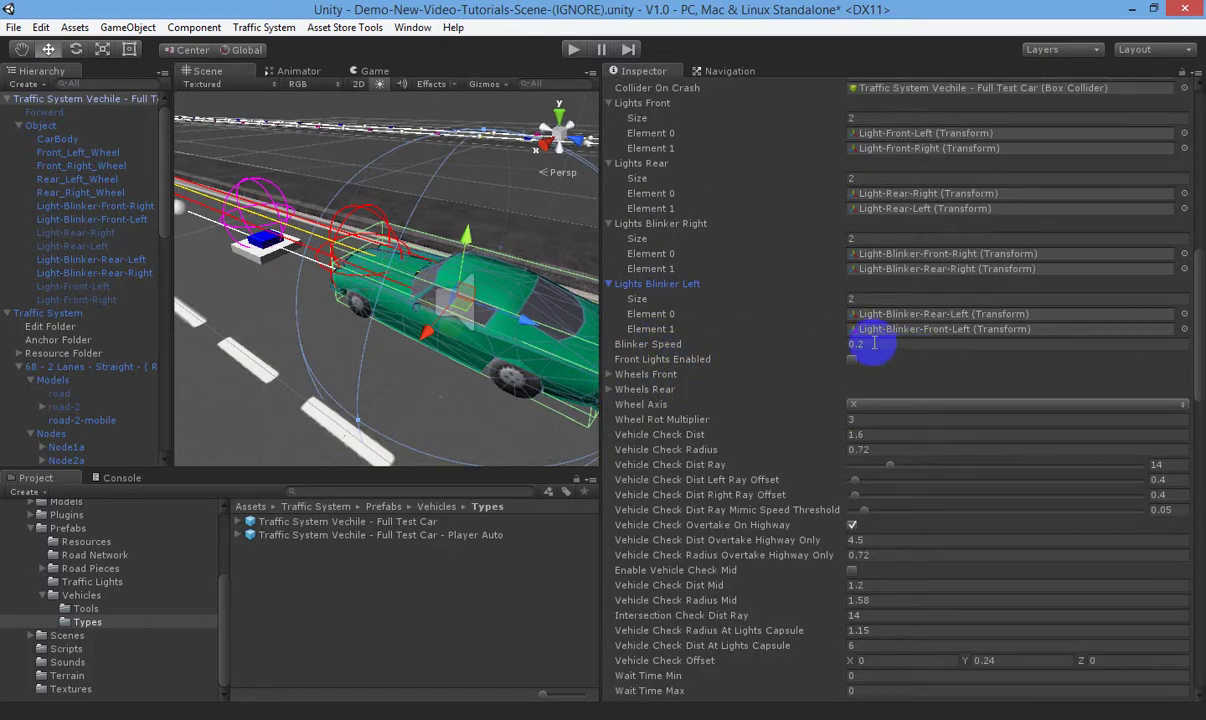
pyautogui.click(617, 374)
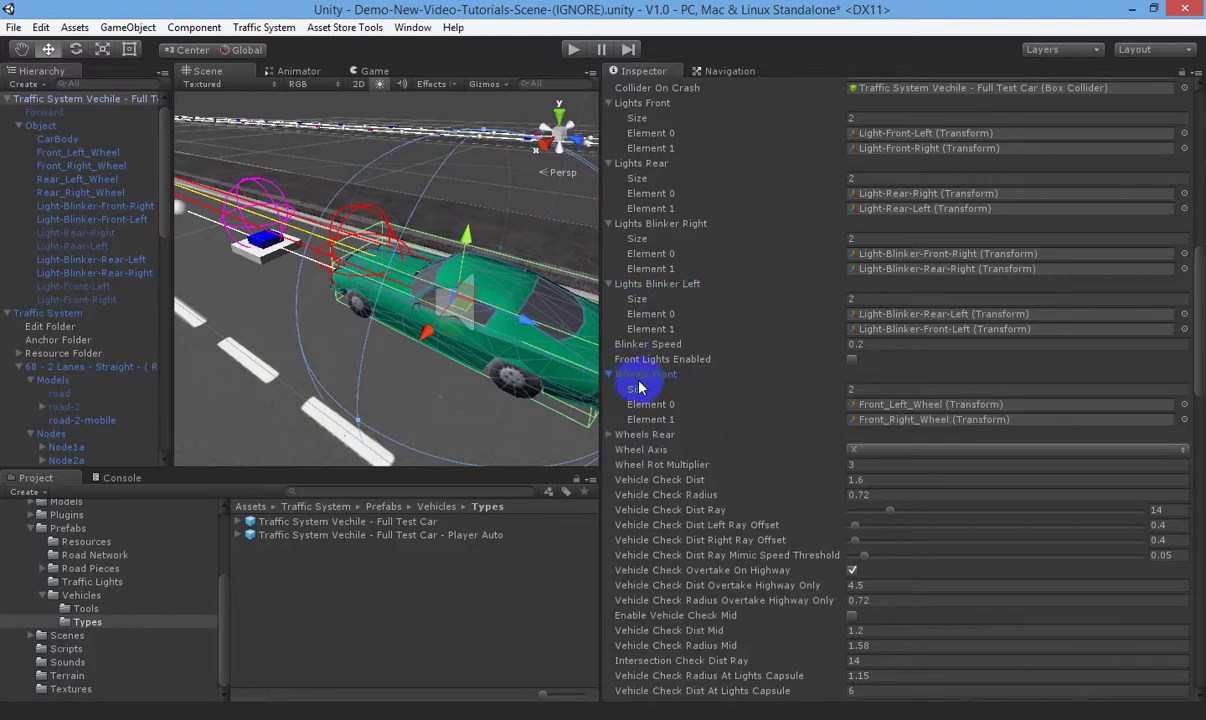
pyautogui.click(890, 404)
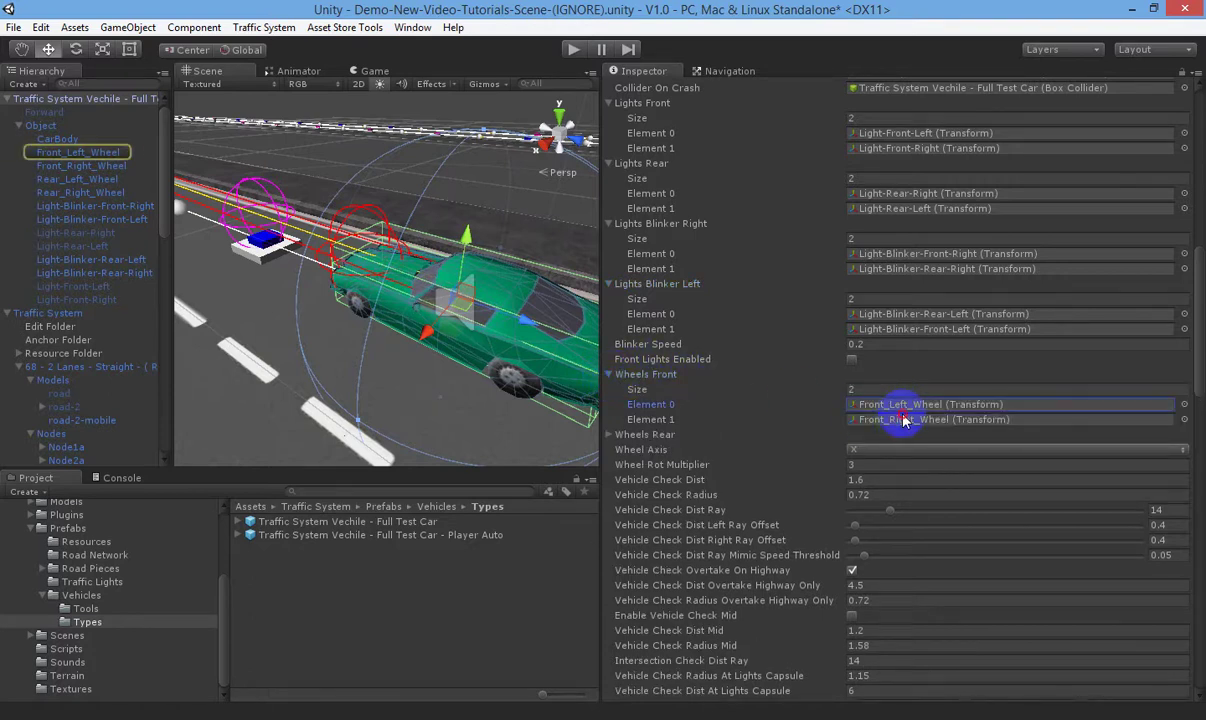
pyautogui.click(78, 152)
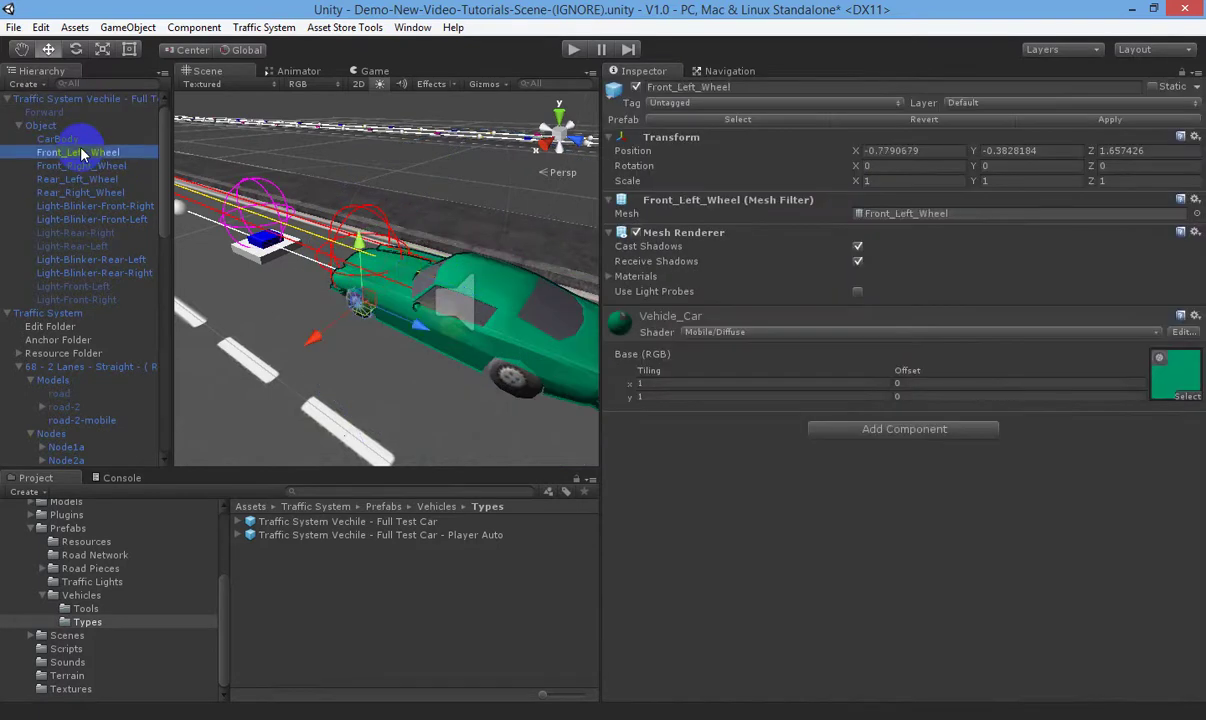
pyautogui.click(83, 100)
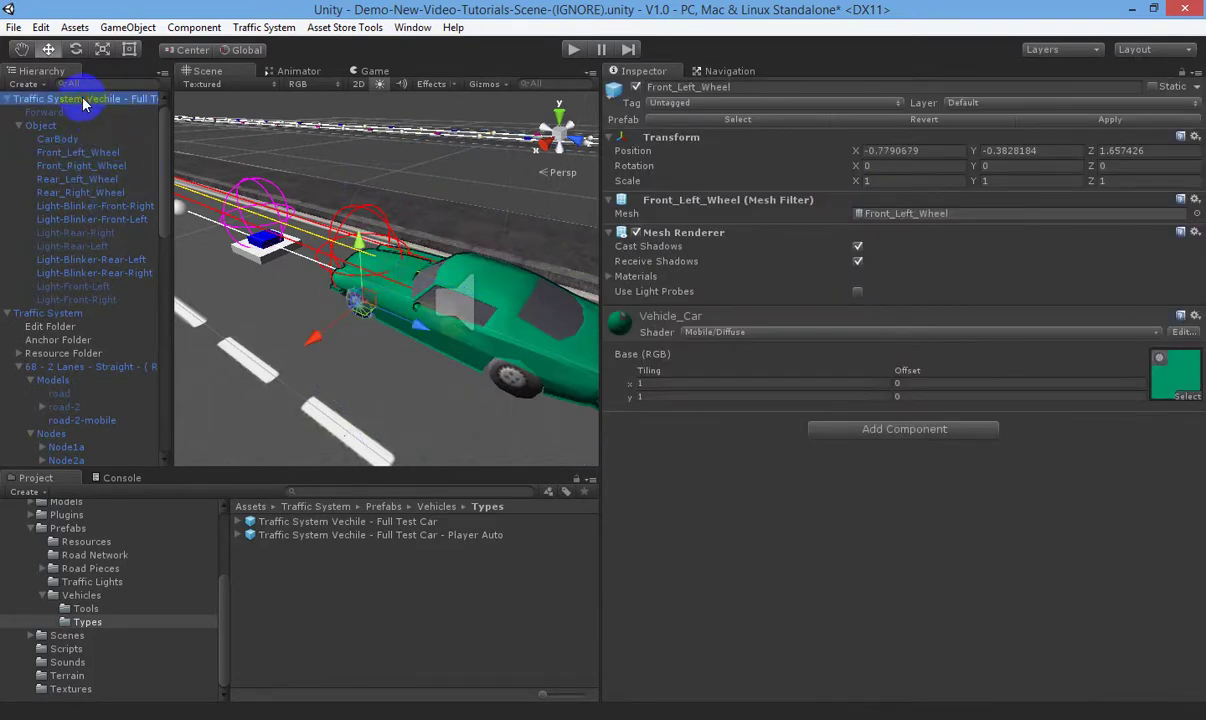
pyautogui.scroll(-15, 848, 485)
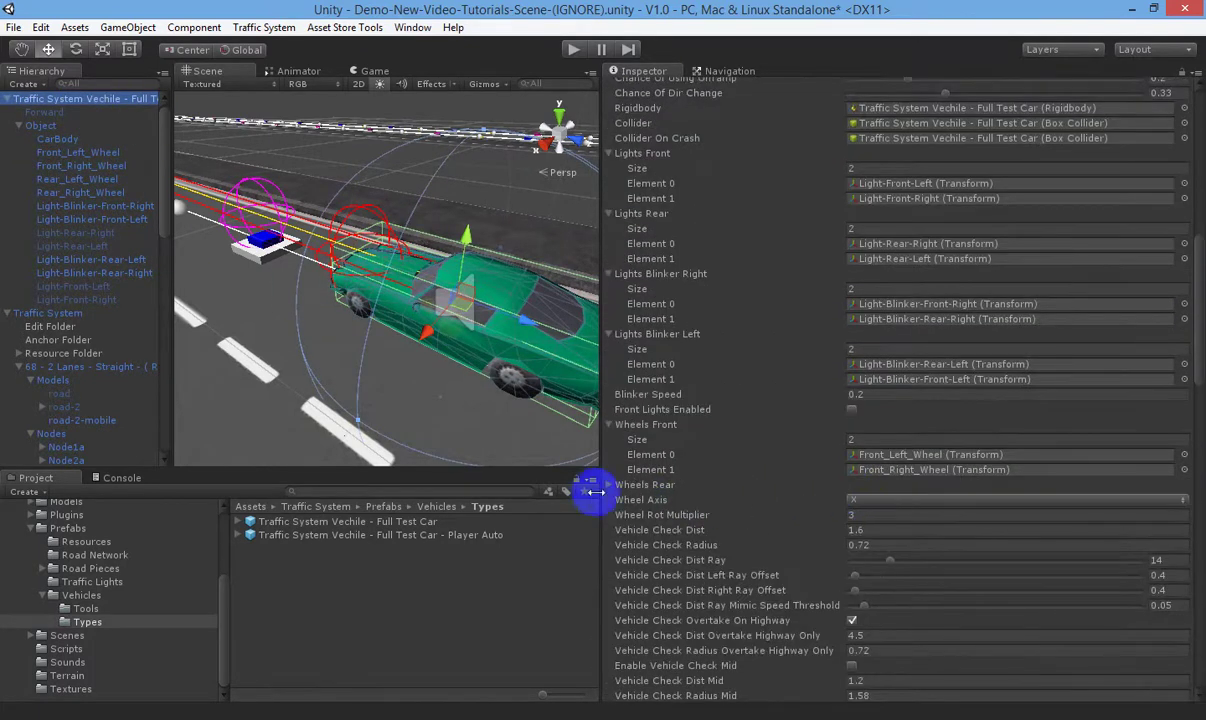
# Step: Expand the Wheels Rear list and keep Wheel Axis set to X
pyautogui.click(610, 486)
pyautogui.scroll(-3, 816, 597)
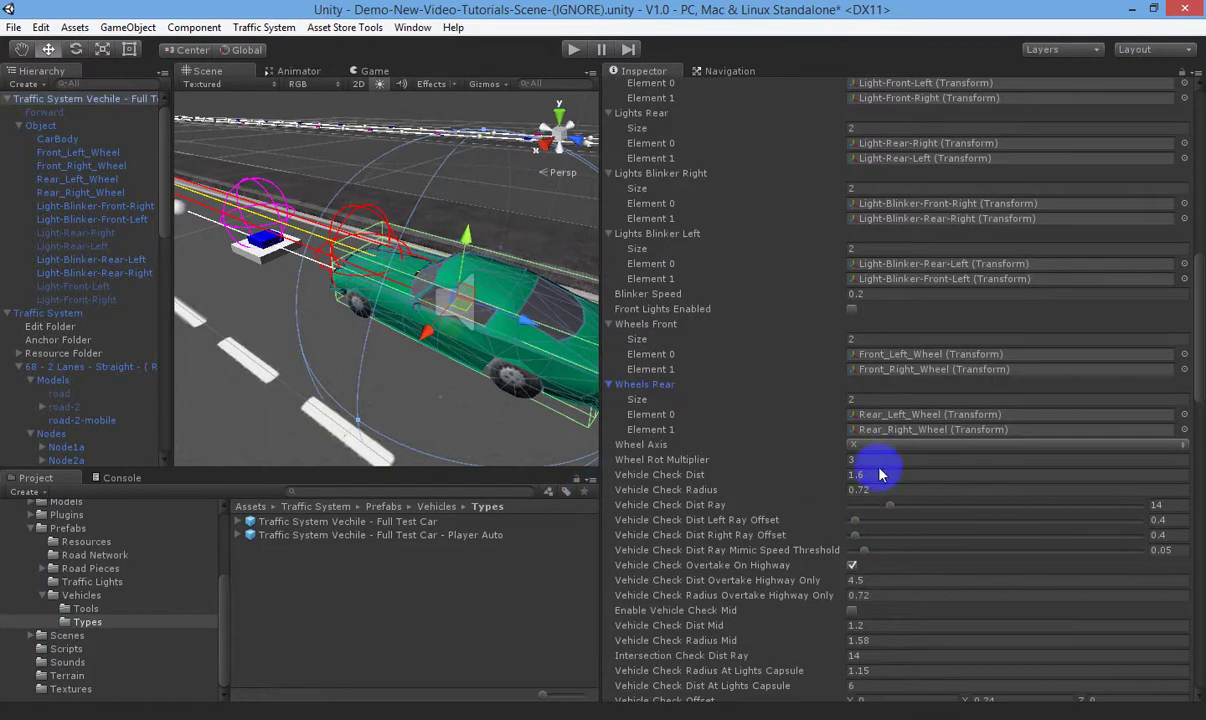
pyautogui.click(860, 446)
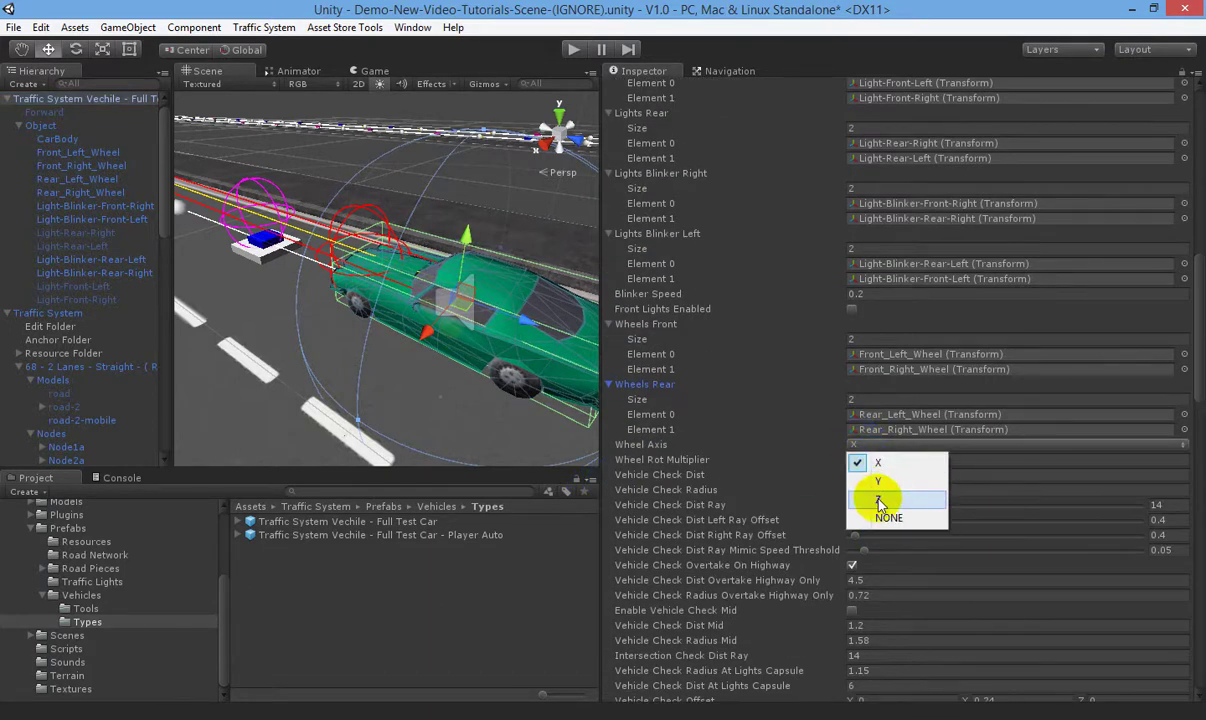
pyautogui.click(681, 461)
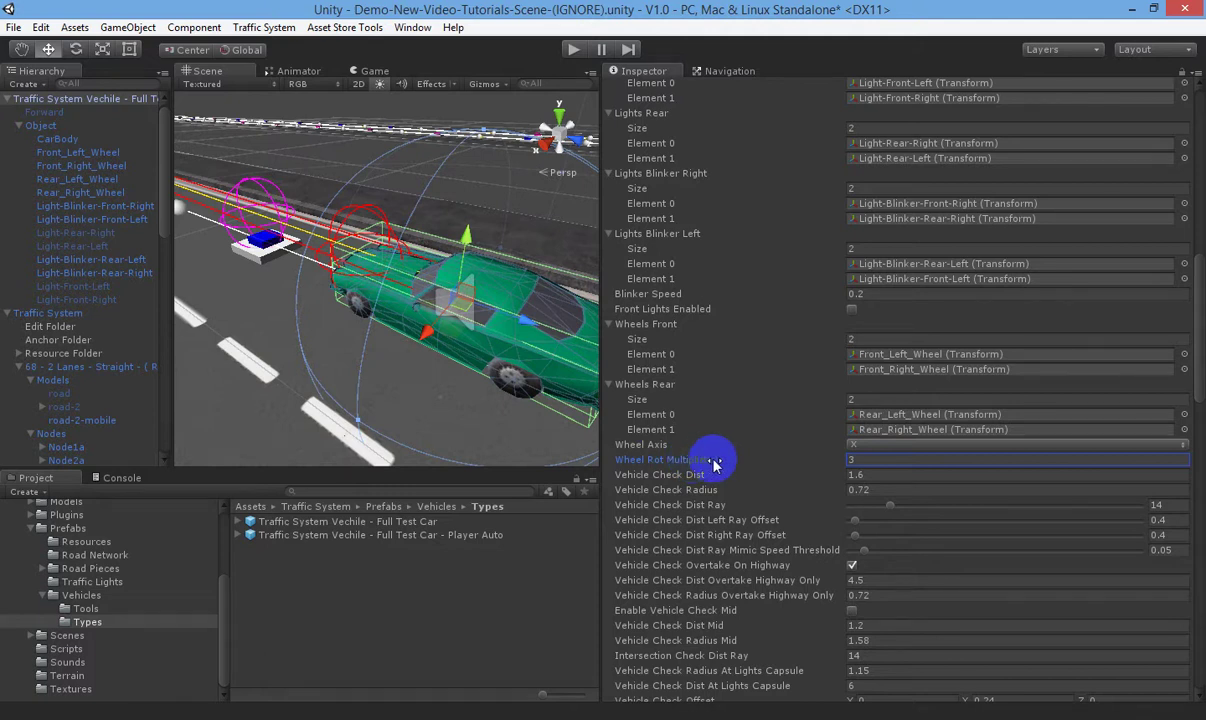
# Step: From a top-down view of the car, raise Vehicle Check Dist from 1.6 to 1.75
pyautogui.scroll(-5, 715, 463)
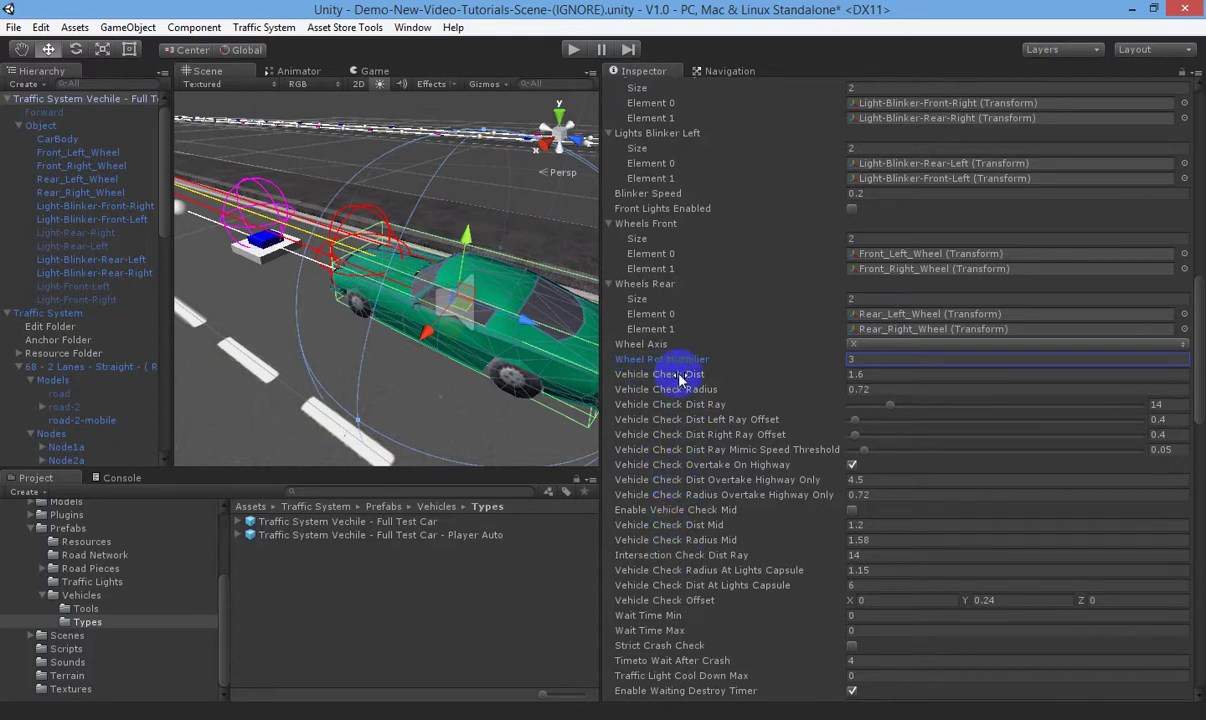
pyautogui.keyDown('alt'); pyautogui.moveTo(530, 300); pyautogui.dragTo(478, 294); pyautogui.keyUp('alt')
pyautogui.moveTo(385, 302)
pyautogui.keyDown('alt'); pyautogui.mouseDown()
pyautogui.moveTo(525, 269)
pyautogui.moveTo(363, 369)
pyautogui.moveTo(385, 337)
pyautogui.moveTo(360, 333)
pyautogui.moveTo(399, 285)
pyautogui.moveTo(379, 327)
pyautogui.moveTo(350, 318)
pyautogui.moveTo(378, 312)
pyautogui.mouseUp(); pyautogui.keyUp('alt')
pyautogui.moveTo(692, 375); pyautogui.dragTo(675, 375)
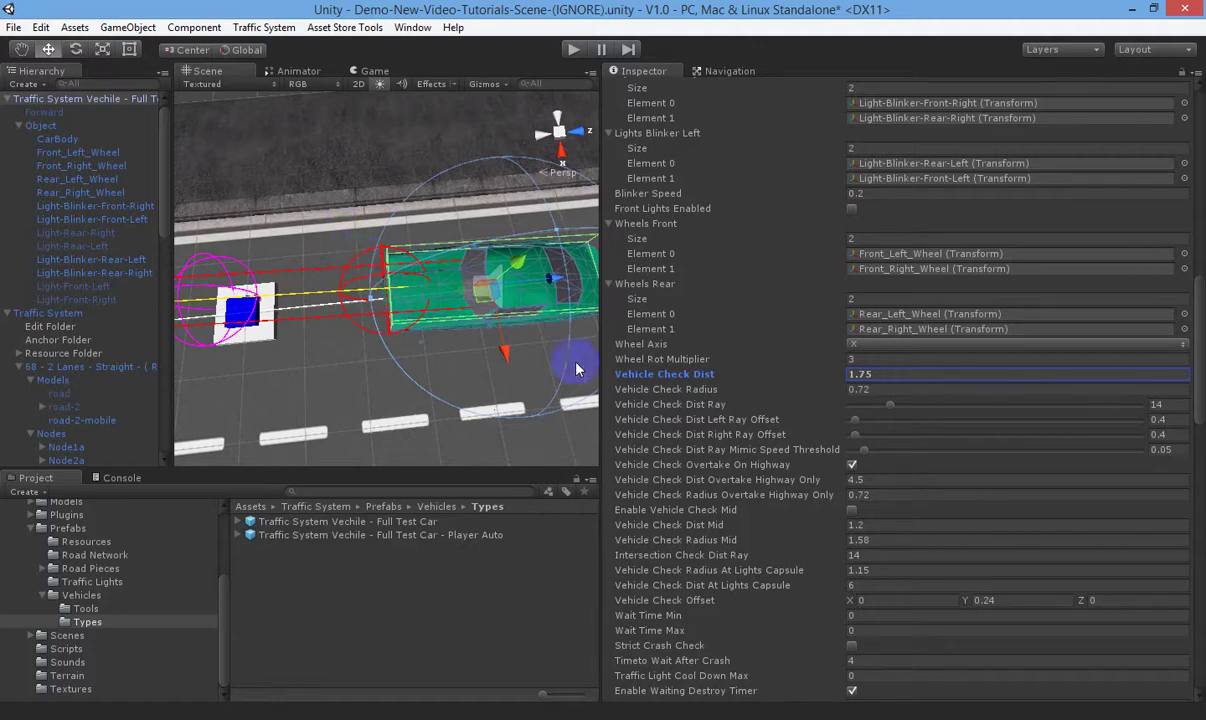
# Step: Try Vehicle Check Radius at 1.64, then return it to 0.72
pyautogui.moveTo(673, 395)
pyautogui.mouseDown()
pyautogui.moveTo(703, 395)
pyautogui.moveTo(672, 393)
pyautogui.mouseUp()
pyautogui.keyDown('alt'); pyautogui.moveTo(571, 353); pyautogui.dragTo(352, 136); pyautogui.keyUp('alt')
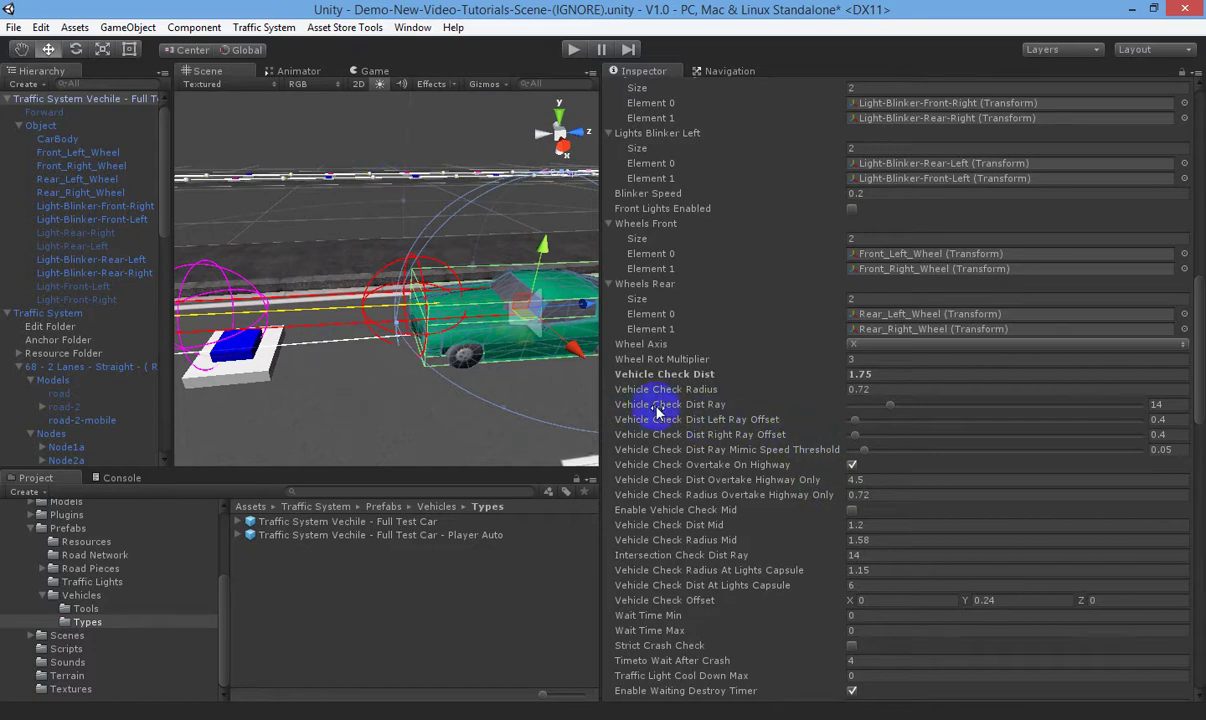
pyautogui.keyDown('alt'); pyautogui.moveTo(400, 320); pyautogui.dragTo(337, 310); pyautogui.keyUp('alt')
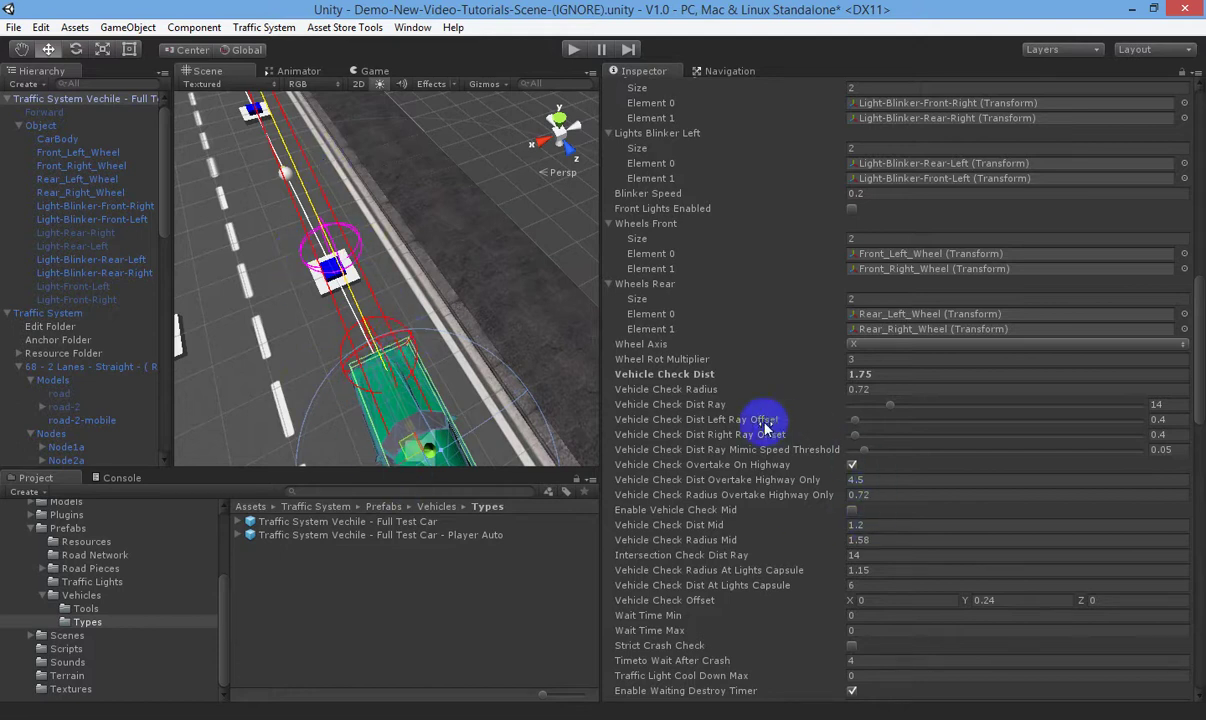
pyautogui.moveTo(888, 404); pyautogui.dragTo(883, 406)
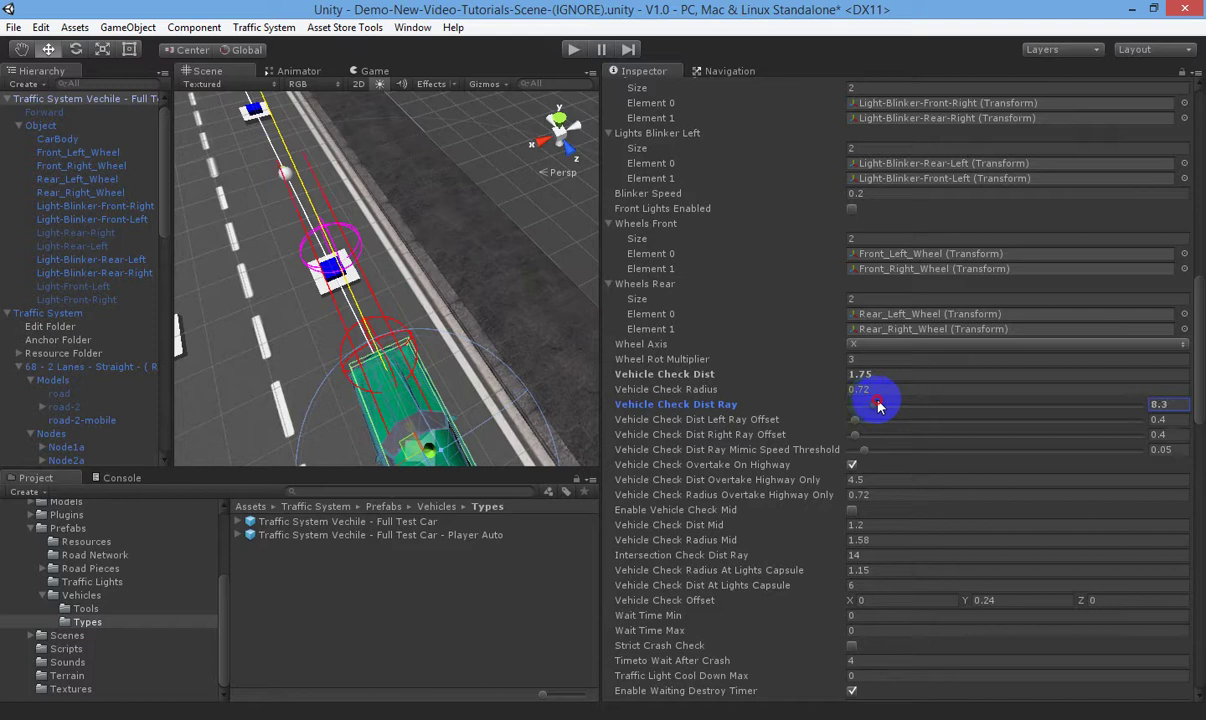
pyautogui.hotkey('ctrl', 'z')
pyautogui.scroll(-3, 441, 312)
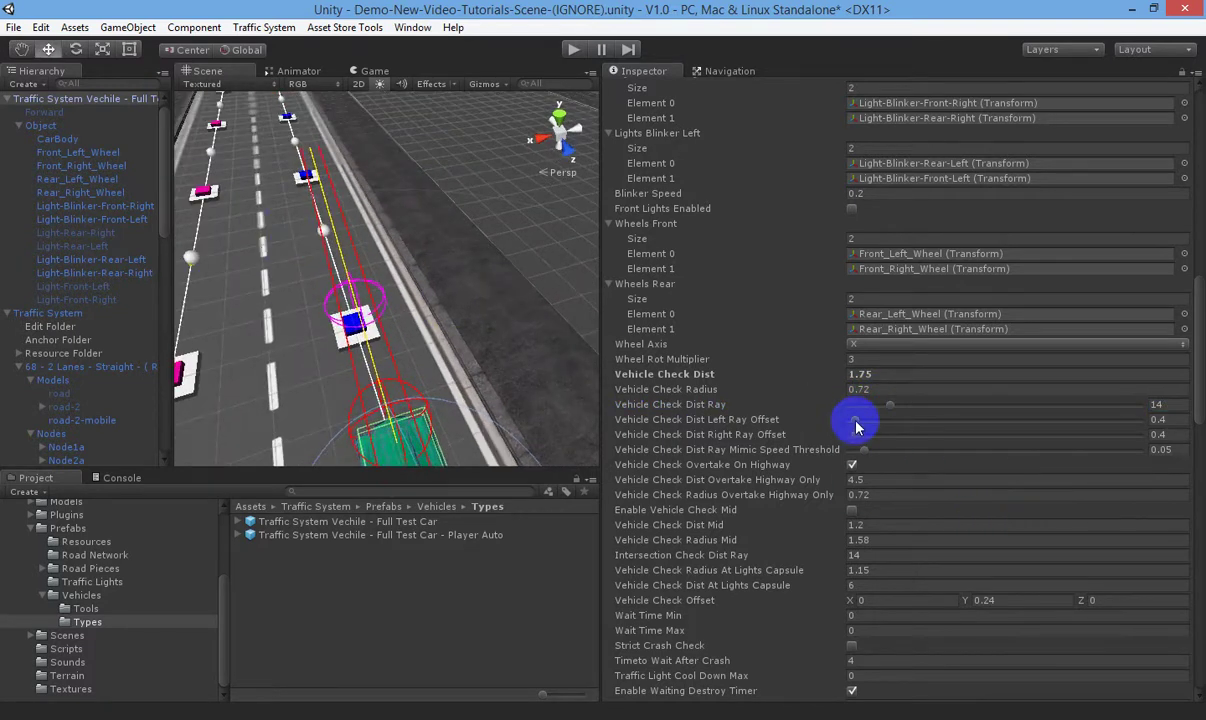
pyautogui.moveTo(857, 425); pyautogui.dragTo(862, 432)
pyautogui.moveTo(360, 340); pyautogui.dragTo(522, 273, button='right')
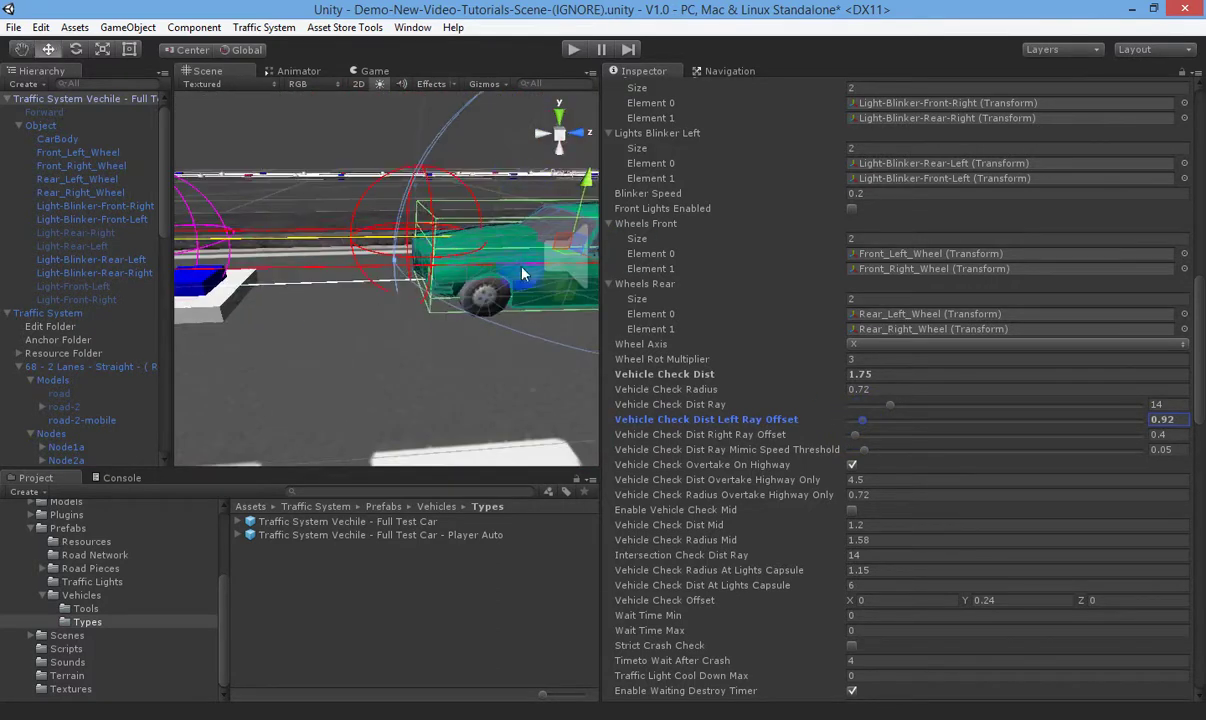
pyautogui.hotkey('ctrl', 'z')
pyautogui.moveTo(463, 308); pyautogui.dragTo(530, 400, button='right')
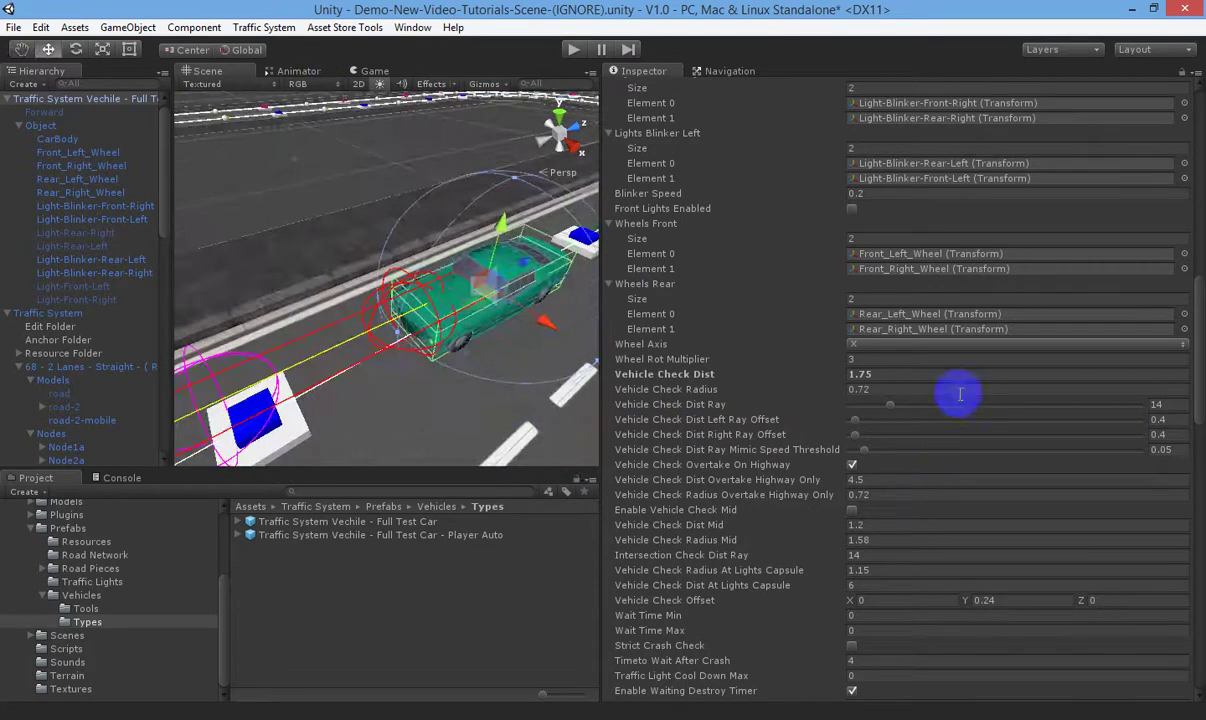
pyautogui.moveTo(856, 437); pyautogui.dragTo(744, 464)
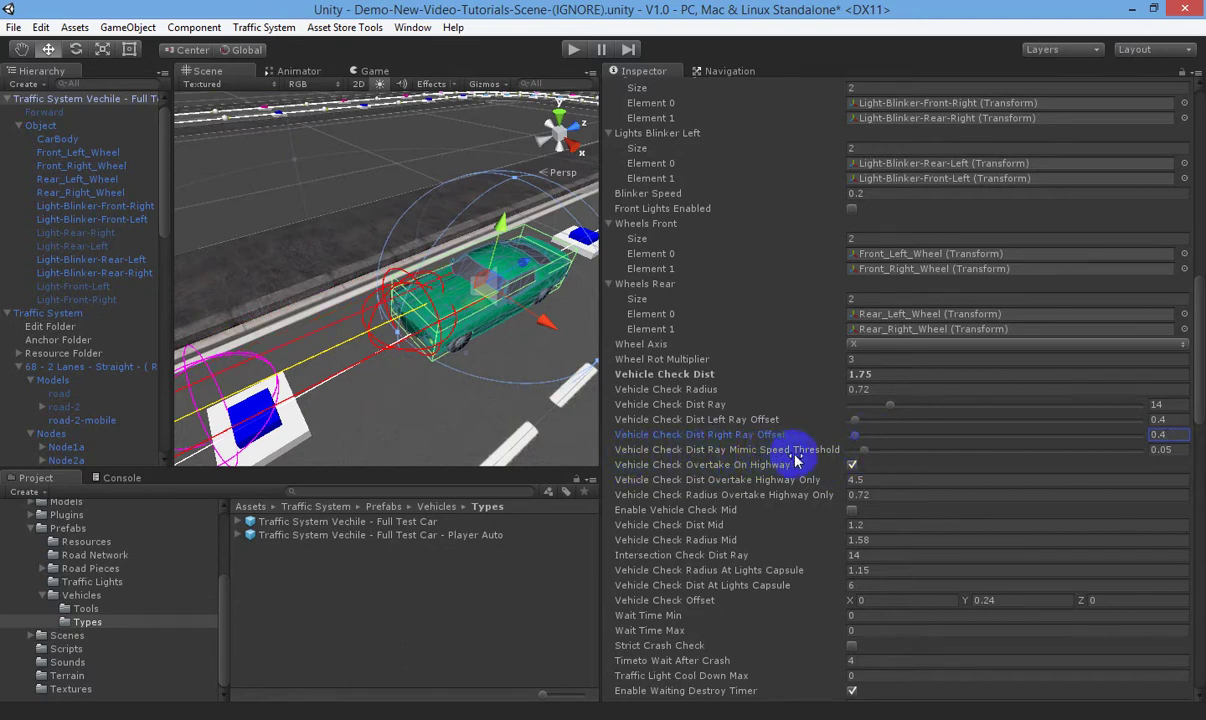
pyautogui.keyDown('alt'); pyautogui.moveTo(400, 320); pyautogui.dragTo(229, 234); pyautogui.keyUp('alt')
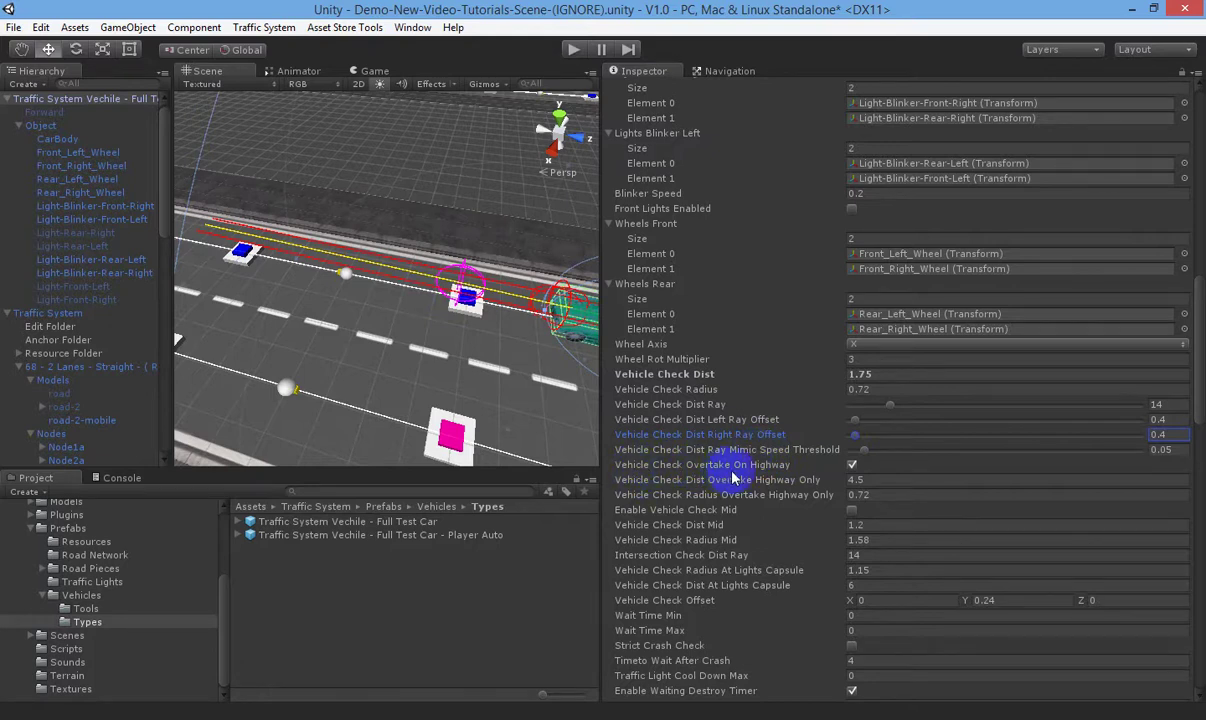
pyautogui.click(853, 467)
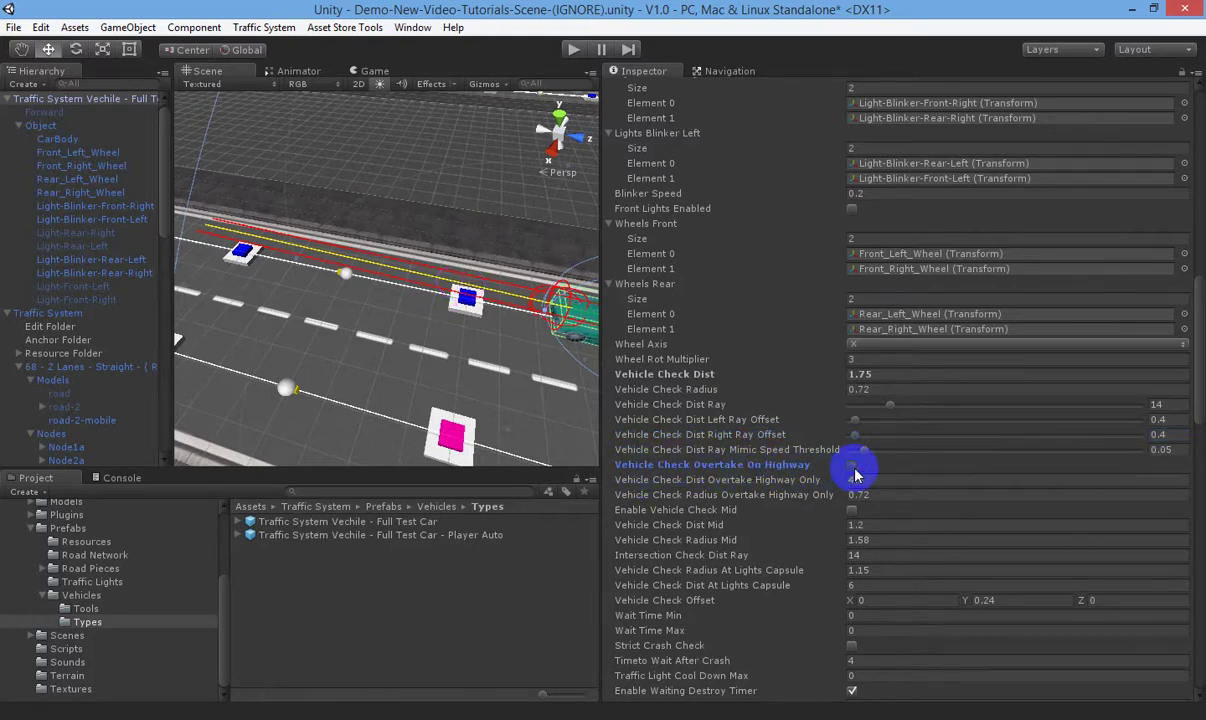
pyautogui.click(853, 466)
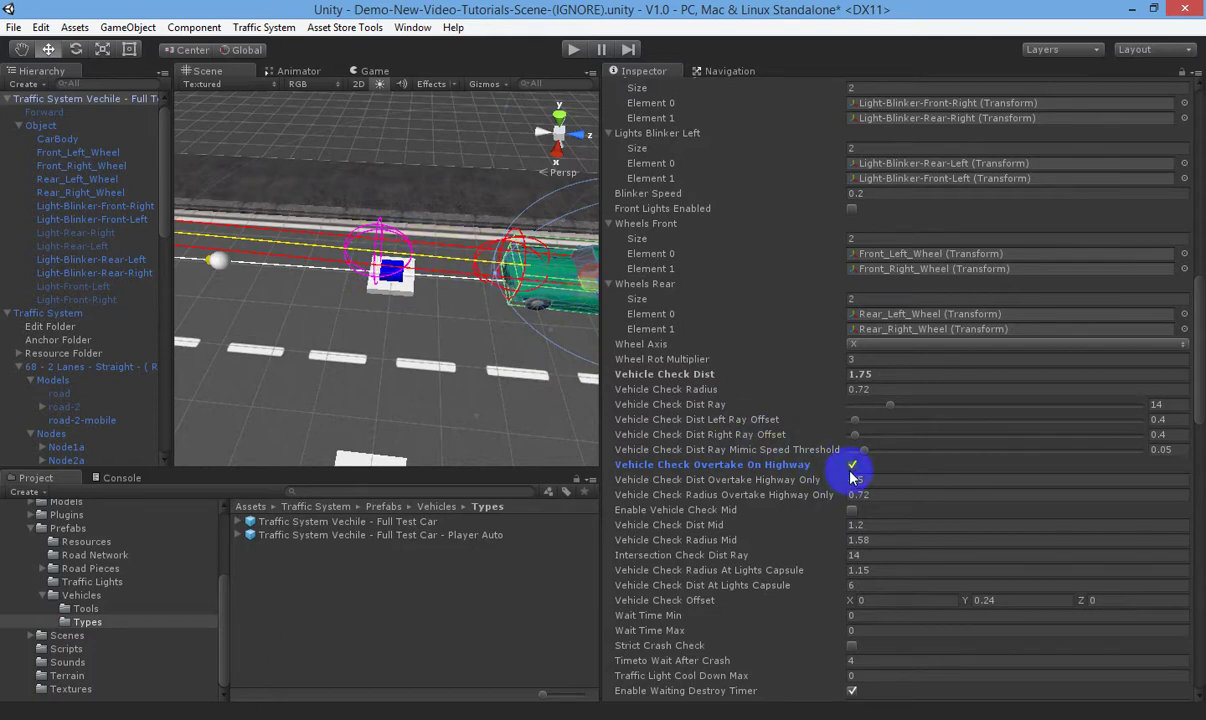
pyautogui.click(782, 482)
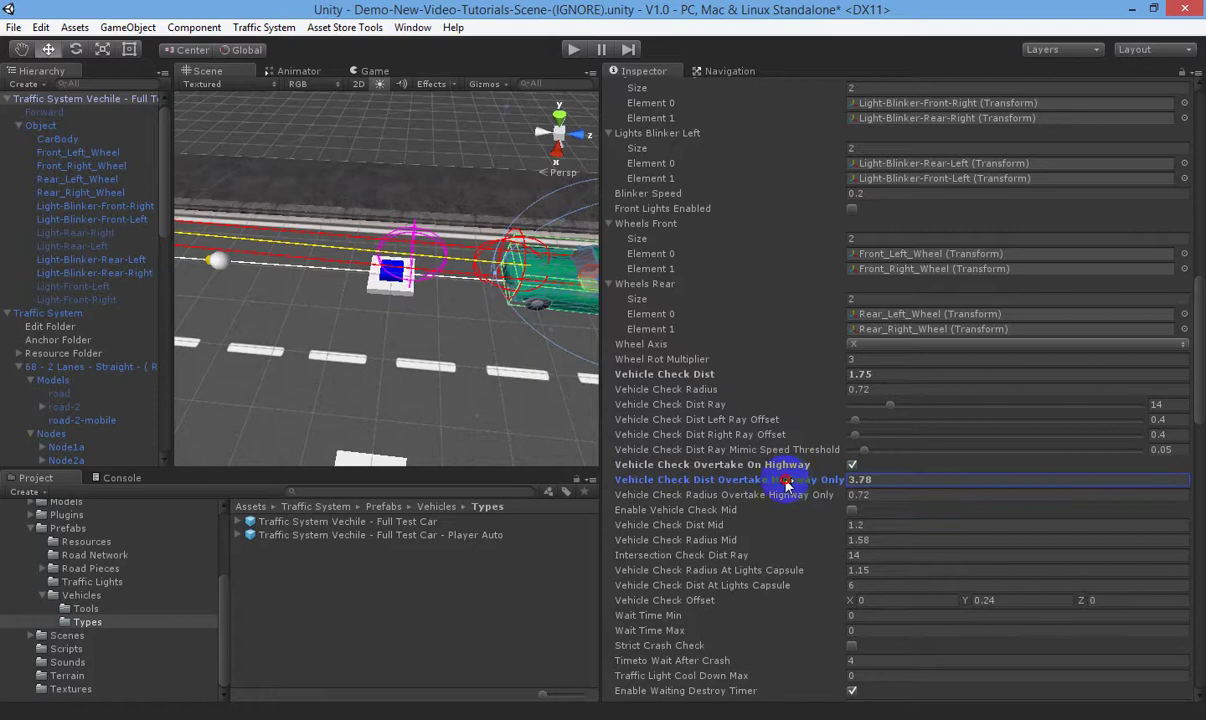
pyautogui.moveTo(803, 483); pyautogui.dragTo(771, 505)
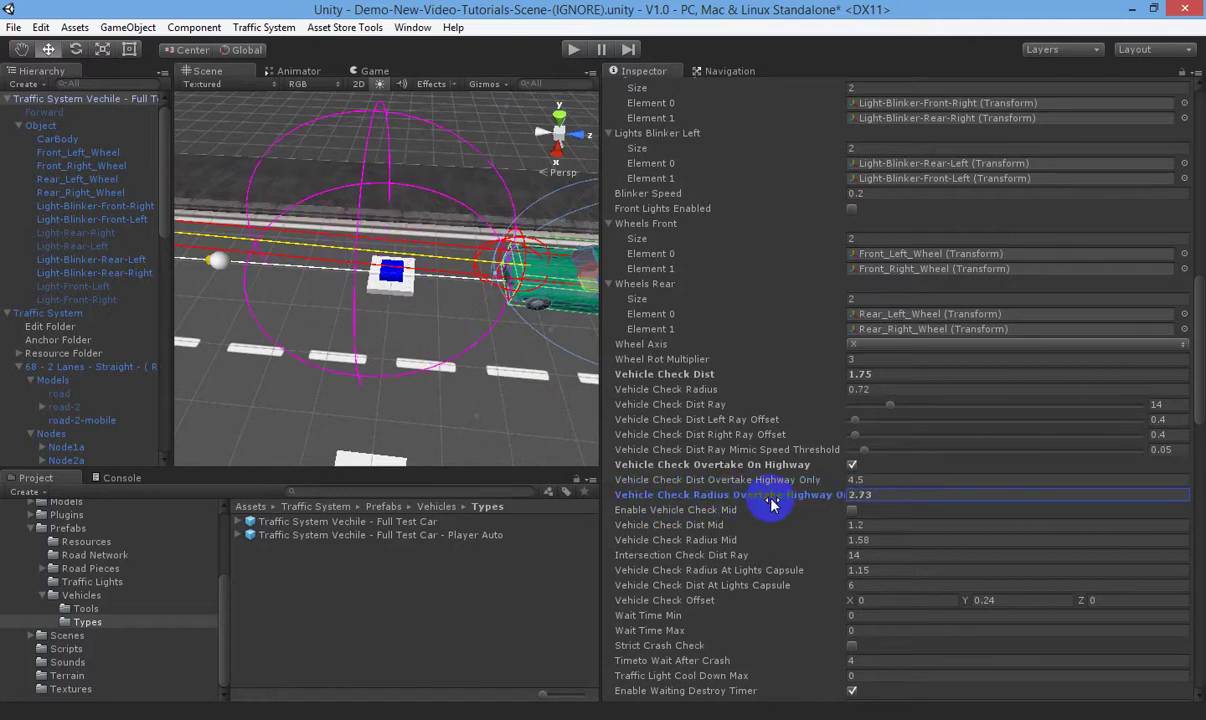
pyautogui.hotkey('ctrl', 'z')
pyautogui.keyDown('alt'); pyautogui.moveTo(337, 318); pyautogui.dragTo(715, 435); pyautogui.keyUp('alt')
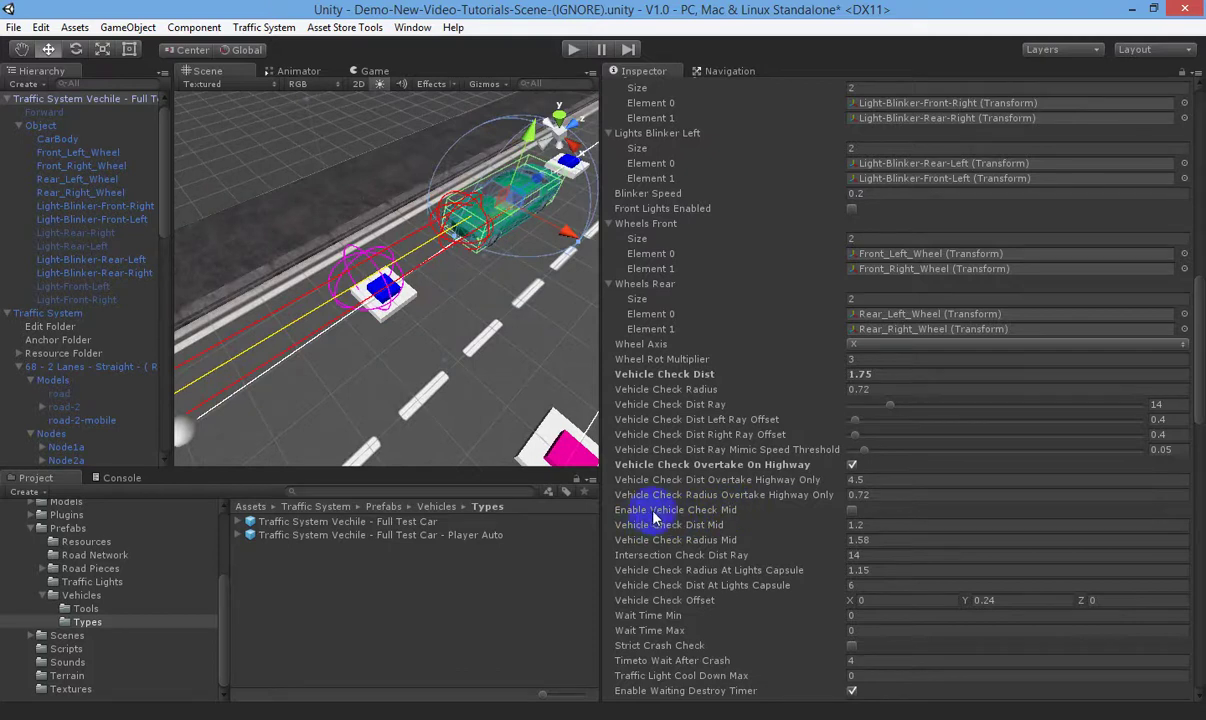
# Step: Set Vehicle Check Dist Mid to 2.71, leaving the mid vehicle check disabled
pyautogui.click(851, 510)
pyautogui.press('f')
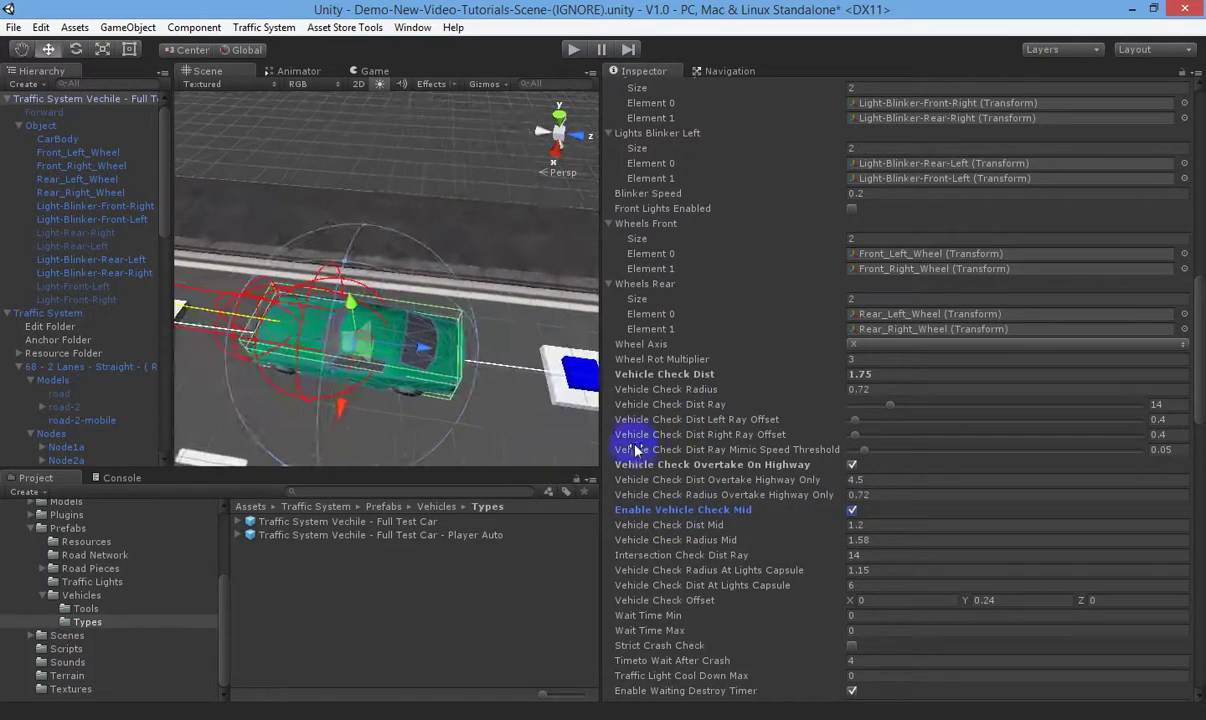
pyautogui.moveTo(694, 526); pyautogui.dragTo(763, 535)
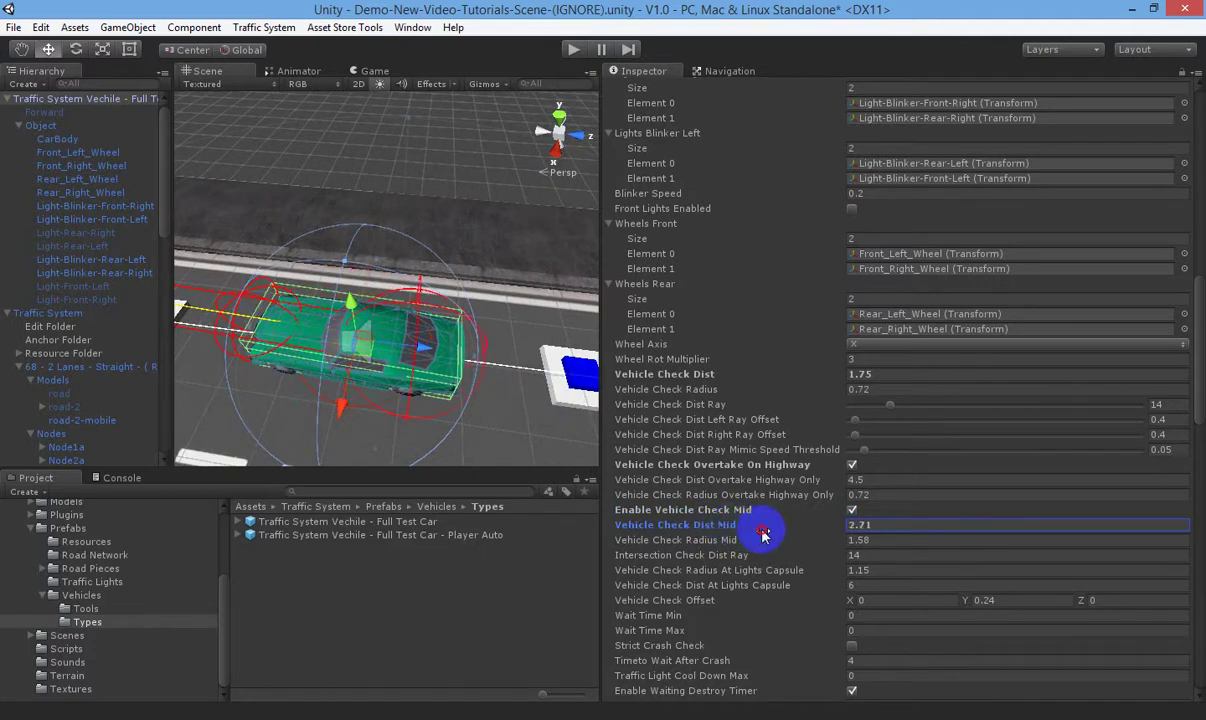
pyautogui.click(852, 511)
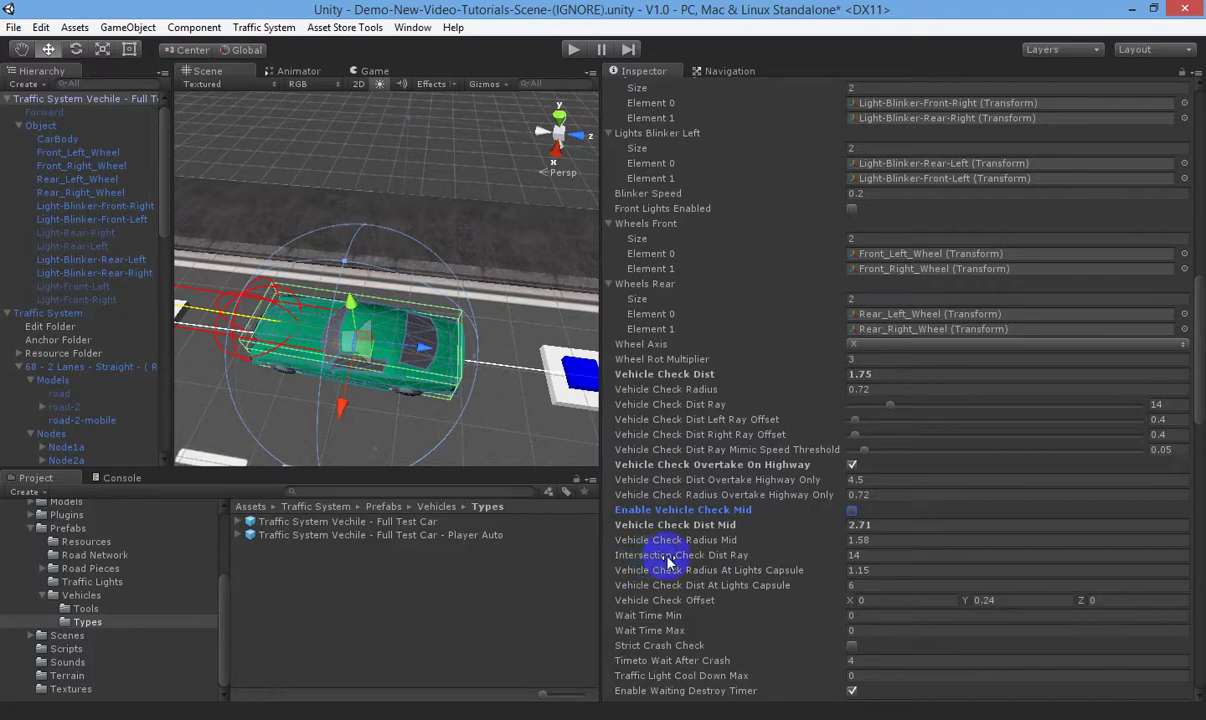
# Step: Test different Intersection Check Dist Ray values, leaving it at 14
pyautogui.moveTo(417, 377); pyautogui.dragTo(462, 320, button='right')
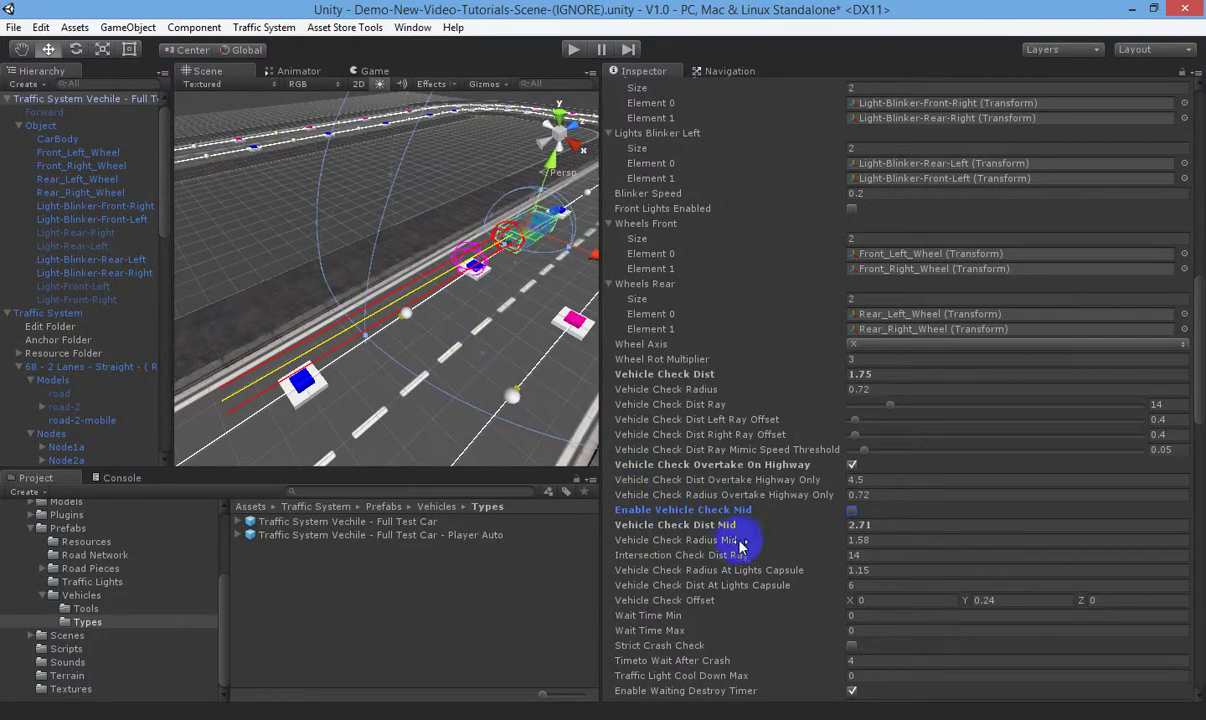
pyautogui.moveTo(707, 557)
pyautogui.mouseDown()
pyautogui.moveTo(515, 540)
pyautogui.moveTo(698, 548)
pyautogui.mouseUp()
pyautogui.moveTo(498, 379); pyautogui.dragTo(481, 348, button='right')
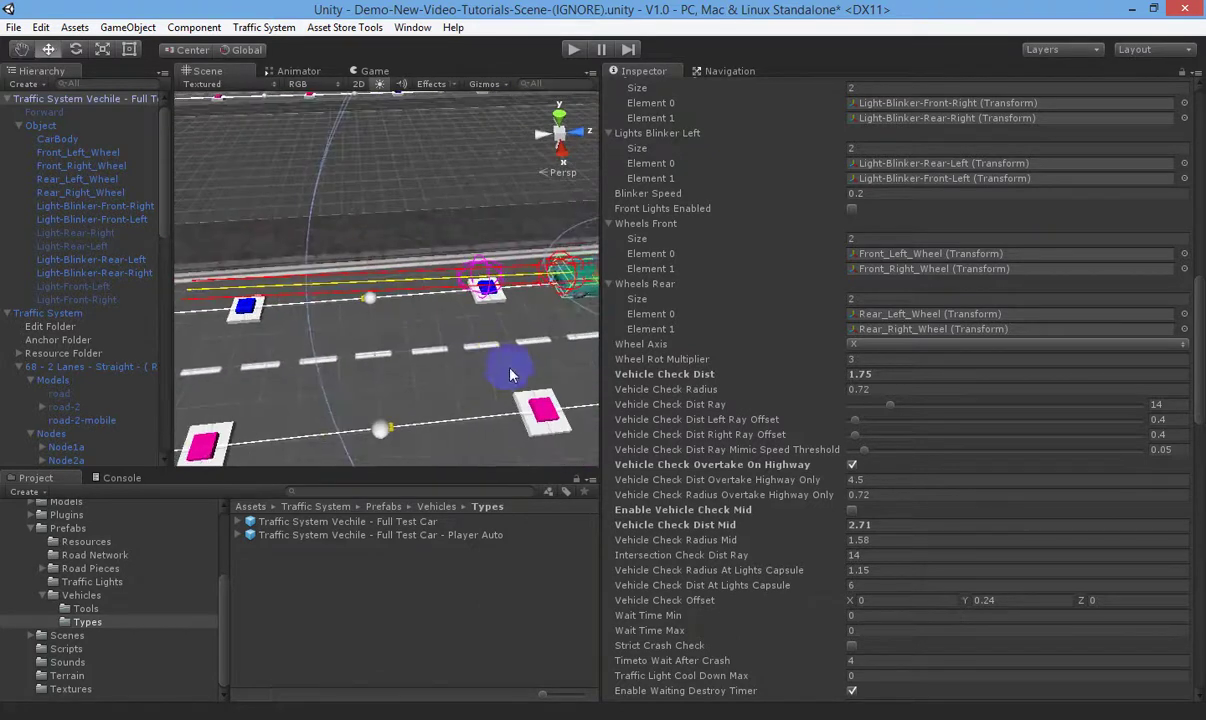
pyautogui.moveTo(750, 557); pyautogui.dragTo(713, 563)
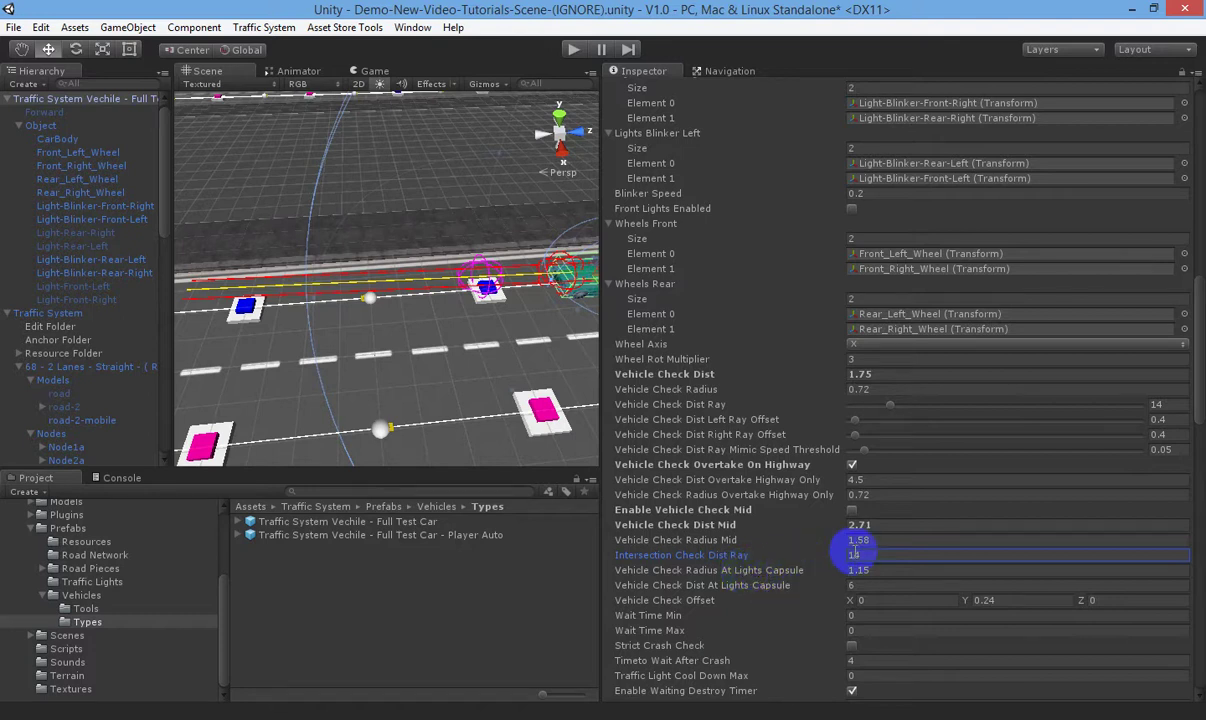
pyautogui.scroll(-3, 845, 542)
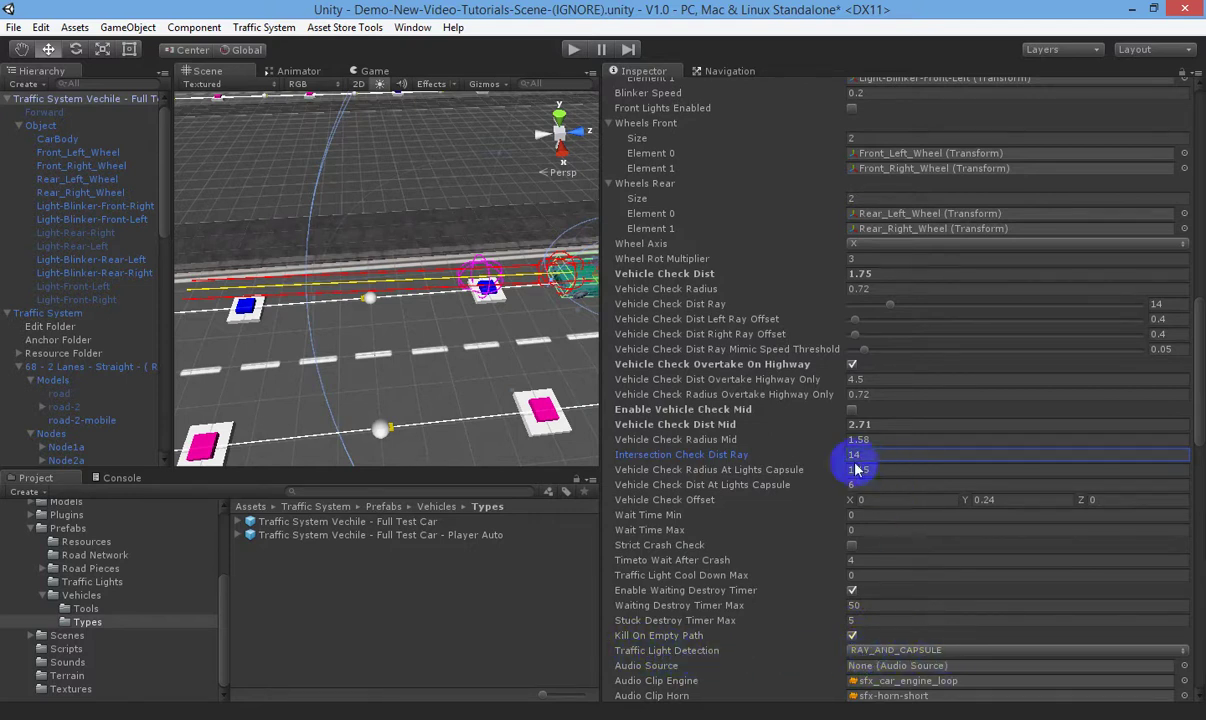
pyautogui.keyDown('alt'); pyautogui.moveTo(390, 317); pyautogui.dragTo(475, 300); pyautogui.keyUp('alt')
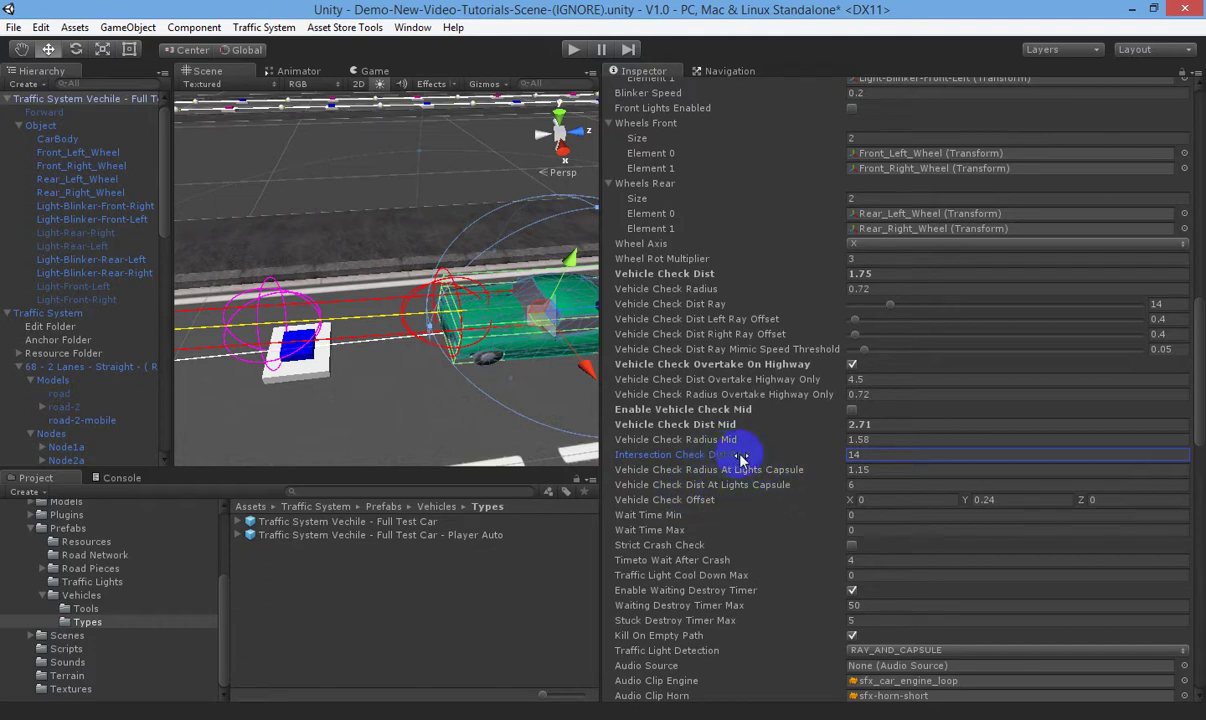
pyautogui.keyDown('alt'); pyautogui.moveTo(463, 377); pyautogui.dragTo(271, 273); pyautogui.keyUp('alt')
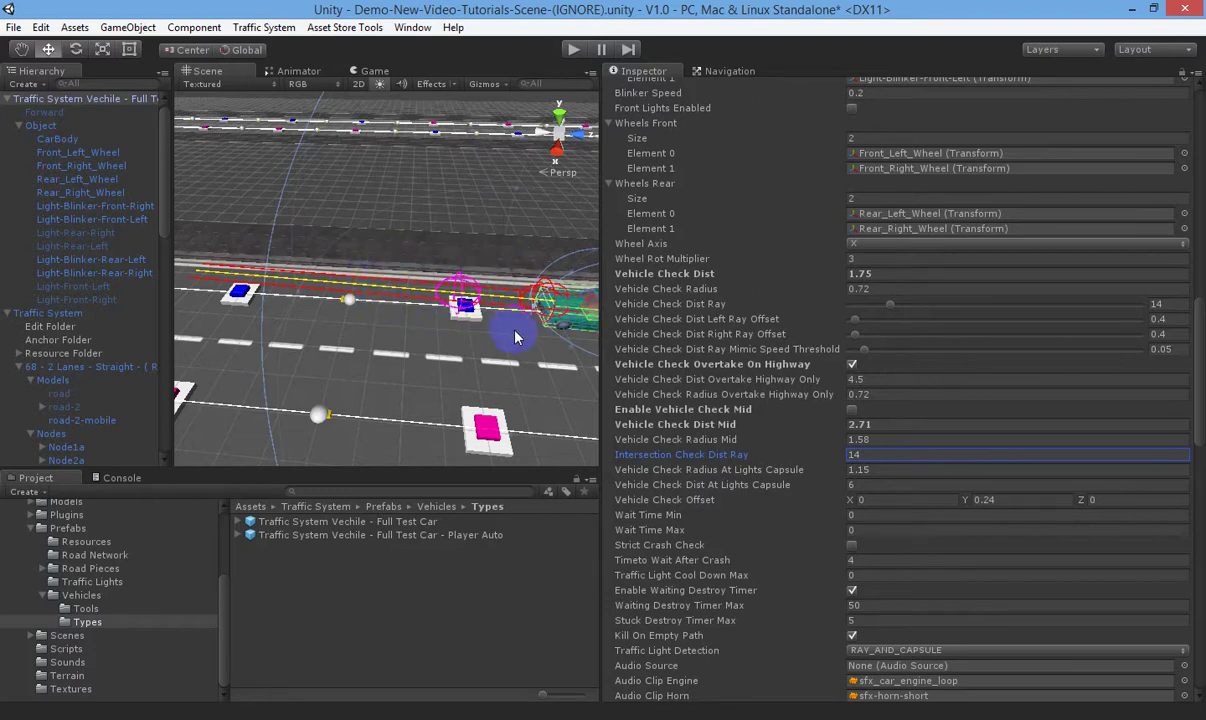
pyautogui.moveTo(379, 328)
pyautogui.keyDown('alt'); pyautogui.mouseDown()
pyautogui.moveTo(481, 337)
pyautogui.moveTo(463, 447)
pyautogui.moveTo(366, 315)
pyautogui.mouseUp(); pyautogui.keyUp('alt')
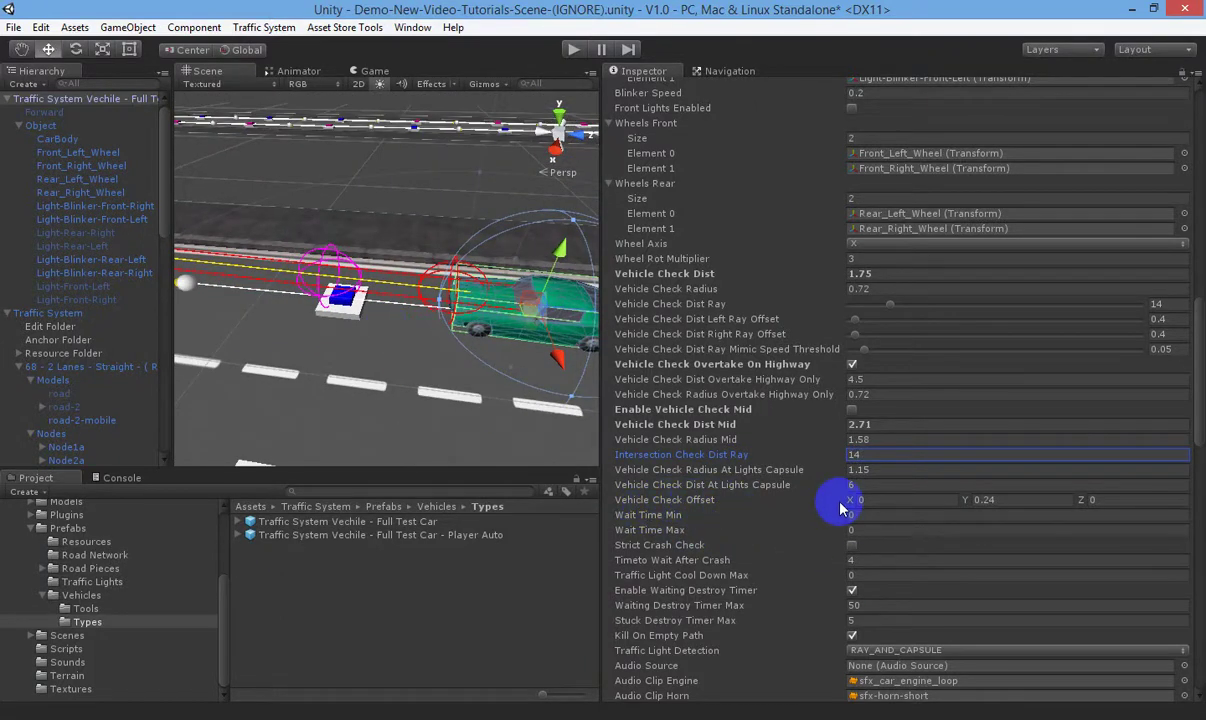
pyautogui.keyDown('alt'); pyautogui.moveTo(475, 290); pyautogui.dragTo(503, 321); pyautogui.keyUp('alt')
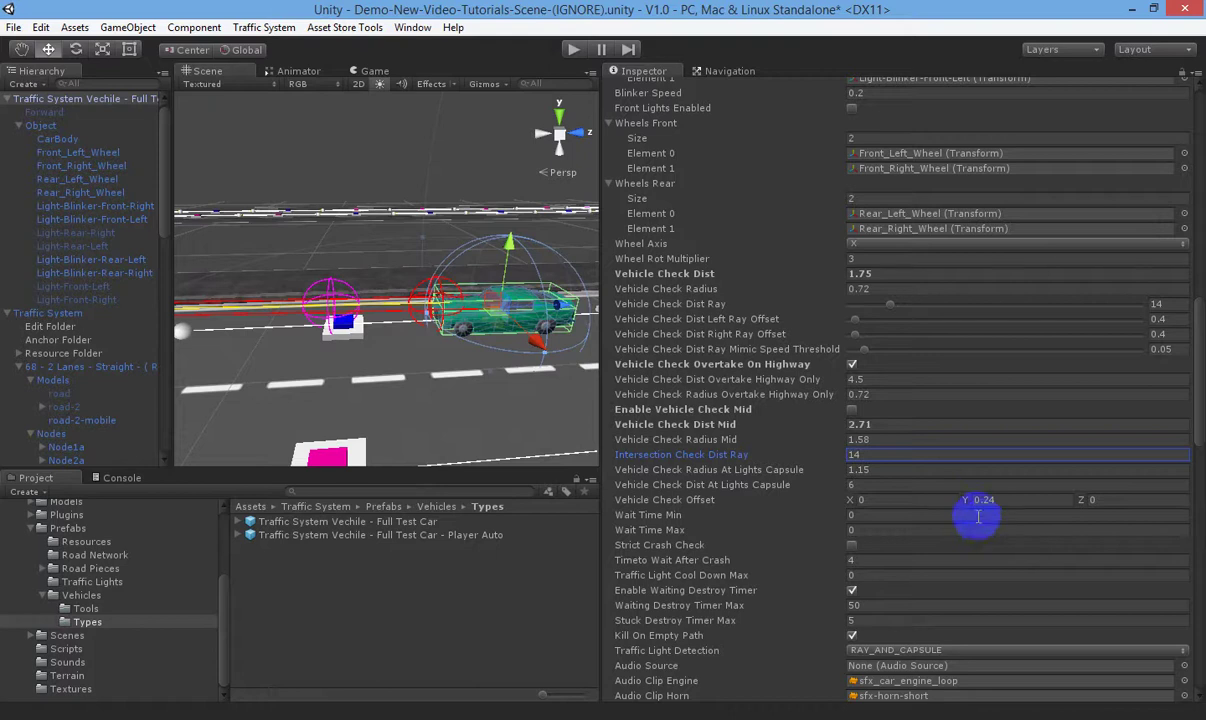
pyautogui.moveTo(966, 499); pyautogui.dragTo(856, 492)
pyautogui.click(857, 500)
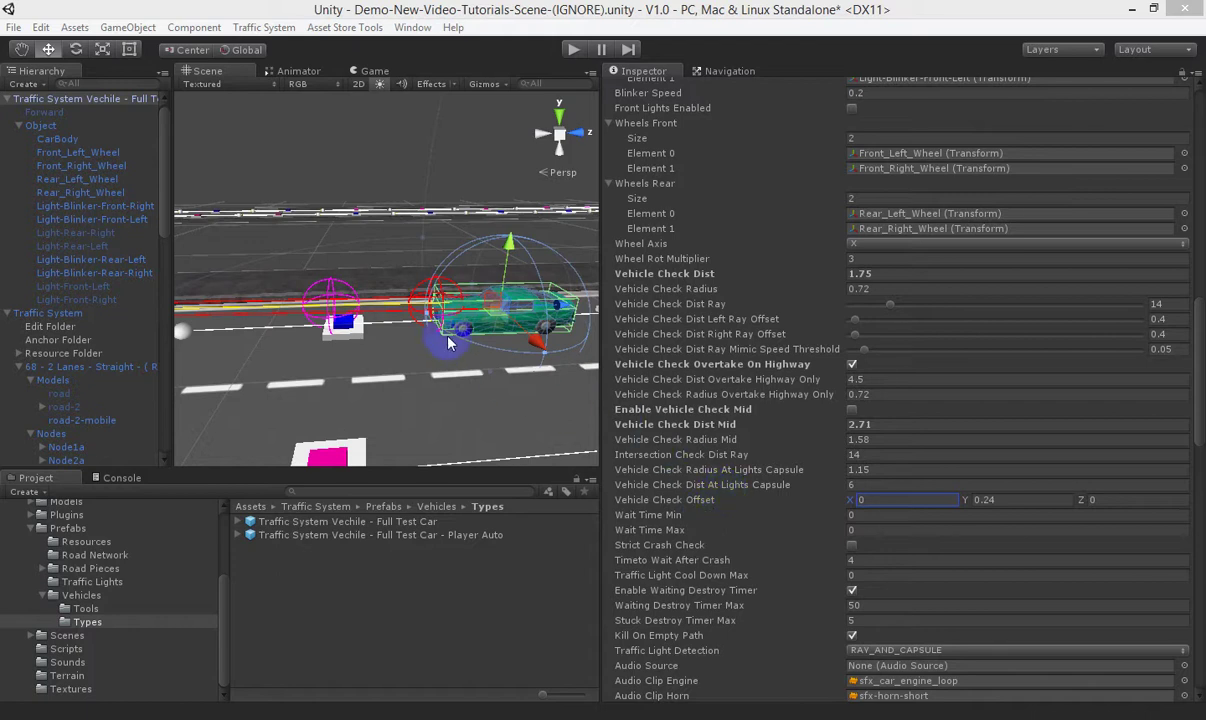
pyautogui.keyDown('alt'); pyautogui.moveTo(424, 326); pyautogui.dragTo(433, 354); pyautogui.keyUp('alt')
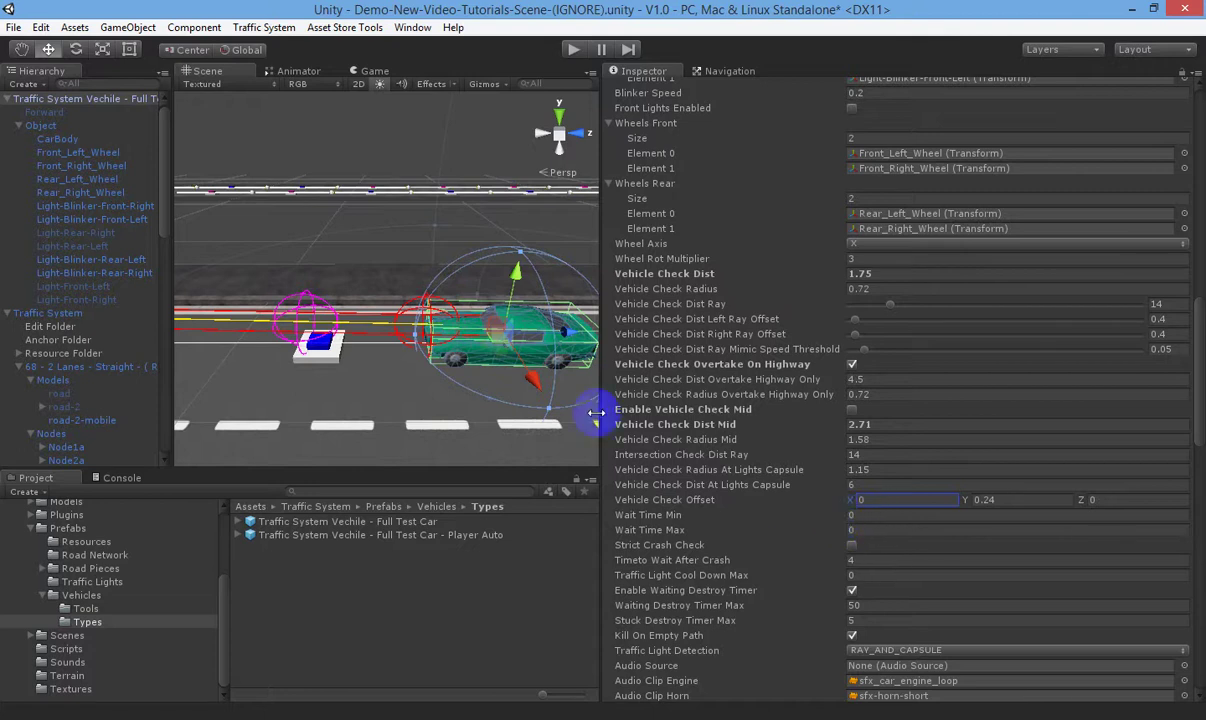
pyautogui.keyDown('alt'); pyautogui.moveTo(487, 333); pyautogui.dragTo(489, 339); pyautogui.keyUp('alt')
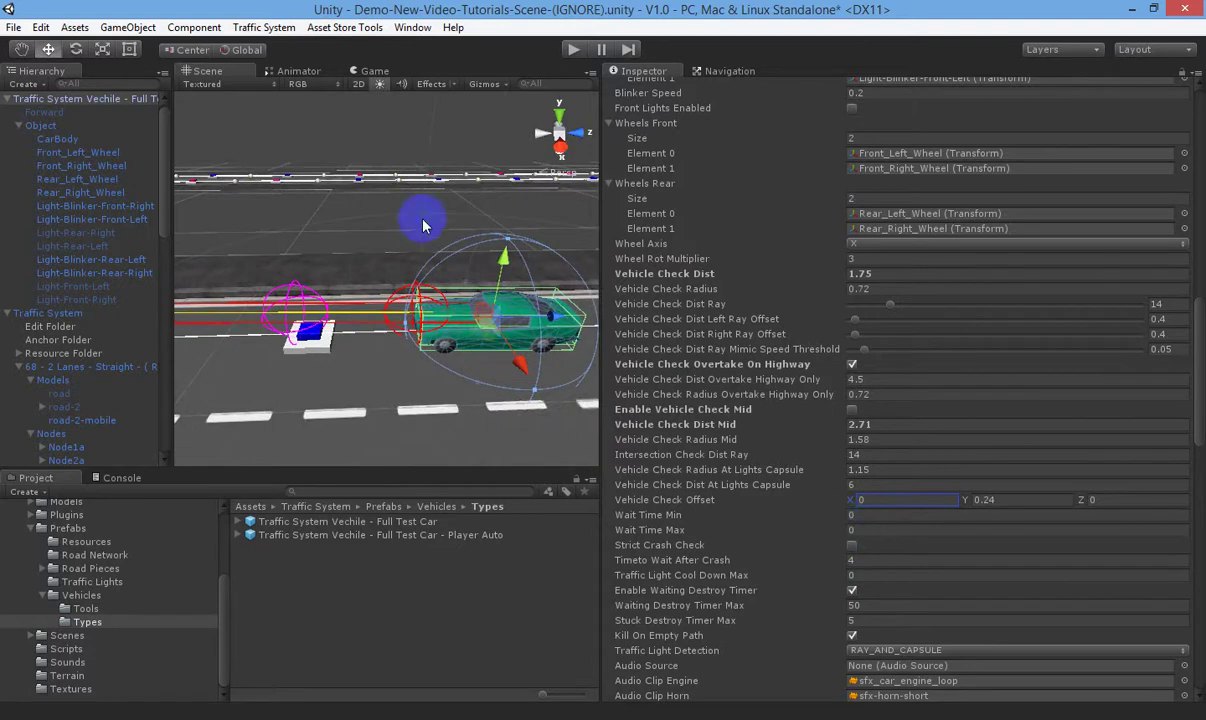
pyautogui.keyDown('alt'); pyautogui.moveTo(465, 290); pyautogui.dragTo(310, 304); pyautogui.keyUp('alt')
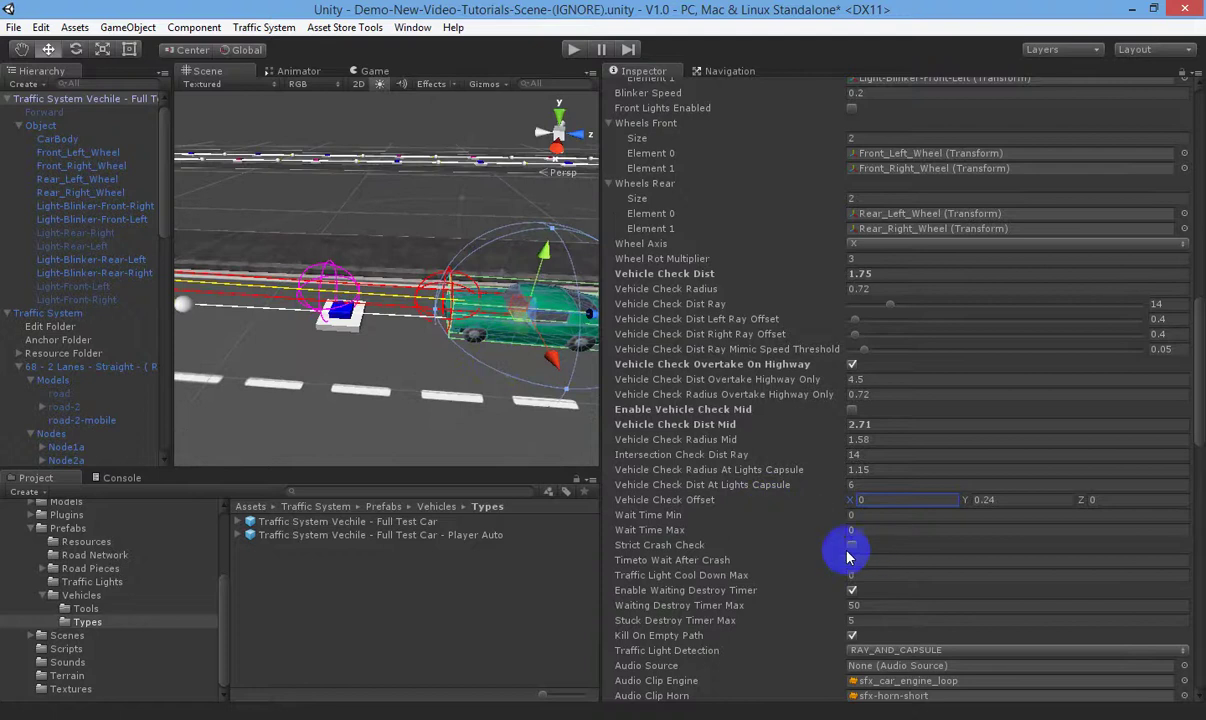